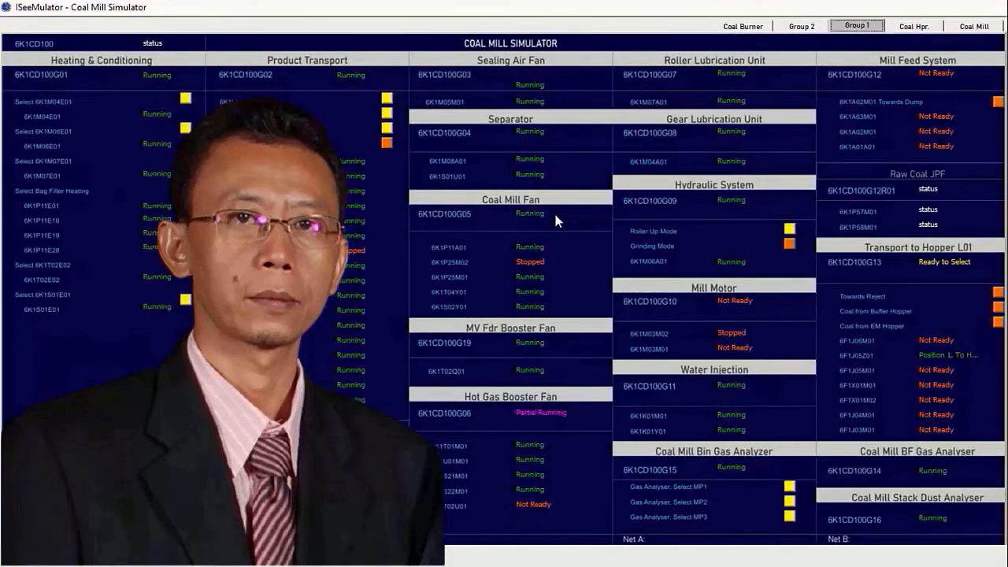
On the Coal Mill overview, set the manual setpoint of the P24 position control (6K1P24I01_SPM) to 5%
click(961, 29)
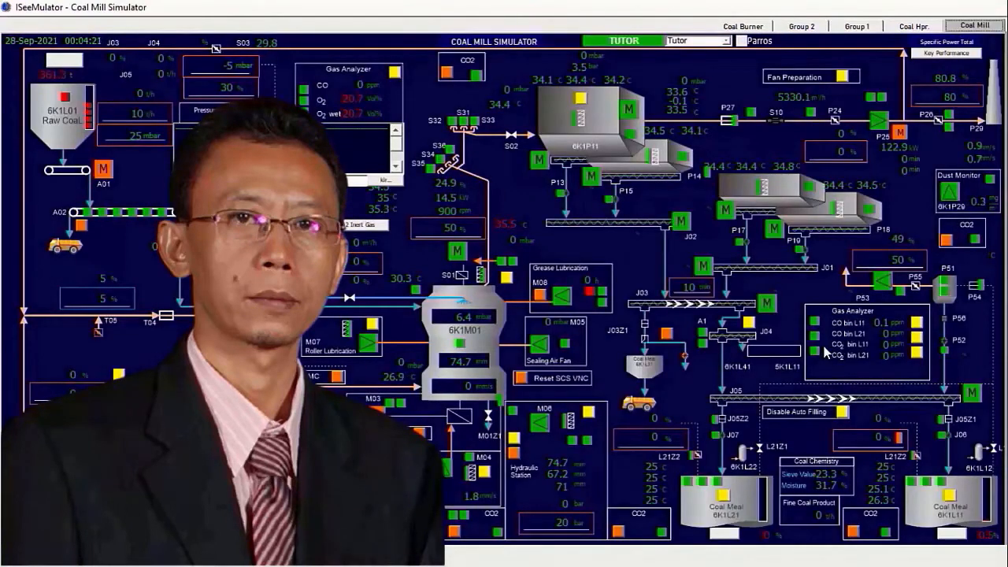
click(843, 152)
click(718, 336)
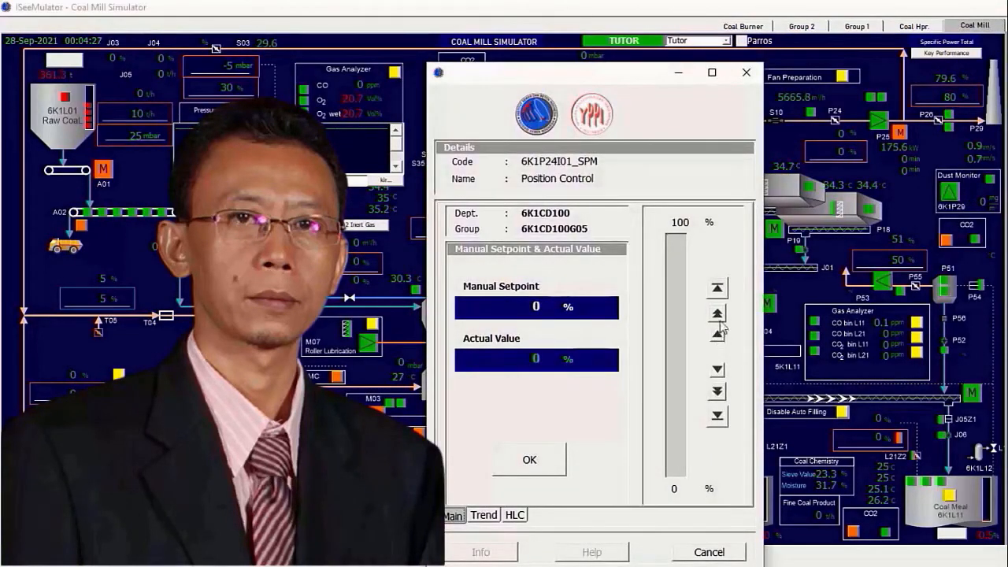
click(718, 335)
click(718, 335)
click(717, 335)
click(718, 336)
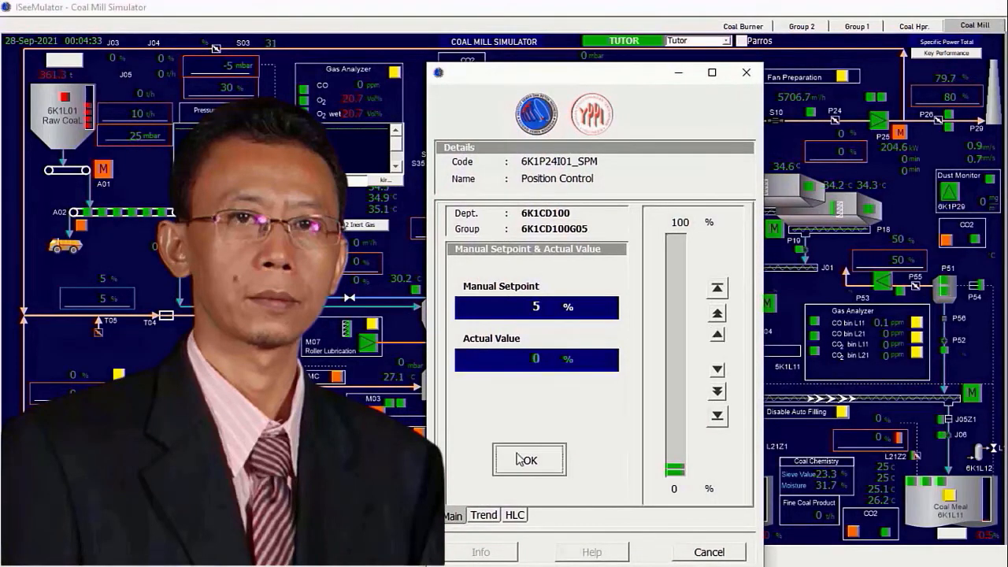
click(520, 460)
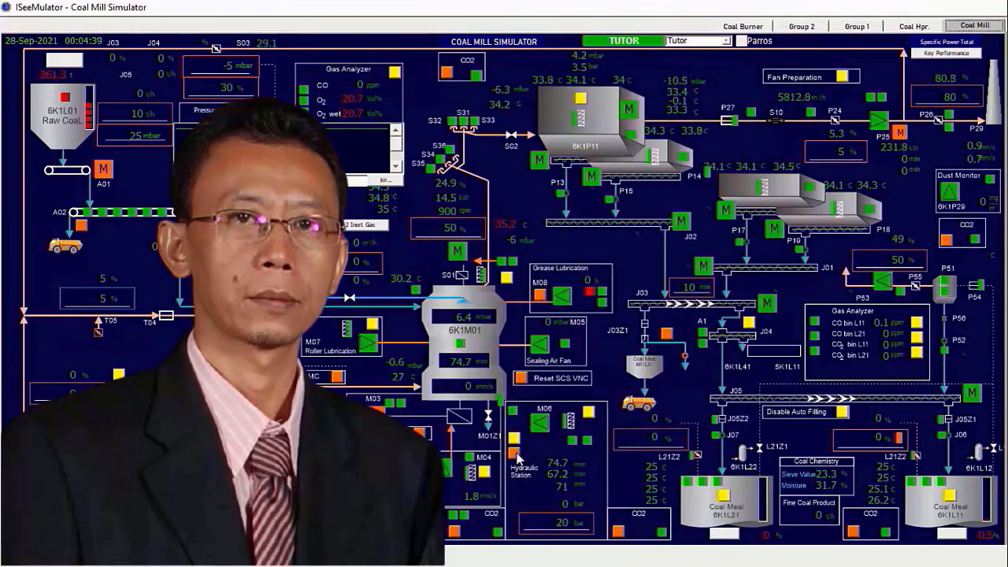
Reopen the P24 position control and raise its manual setpoint above 5%
click(842, 158)
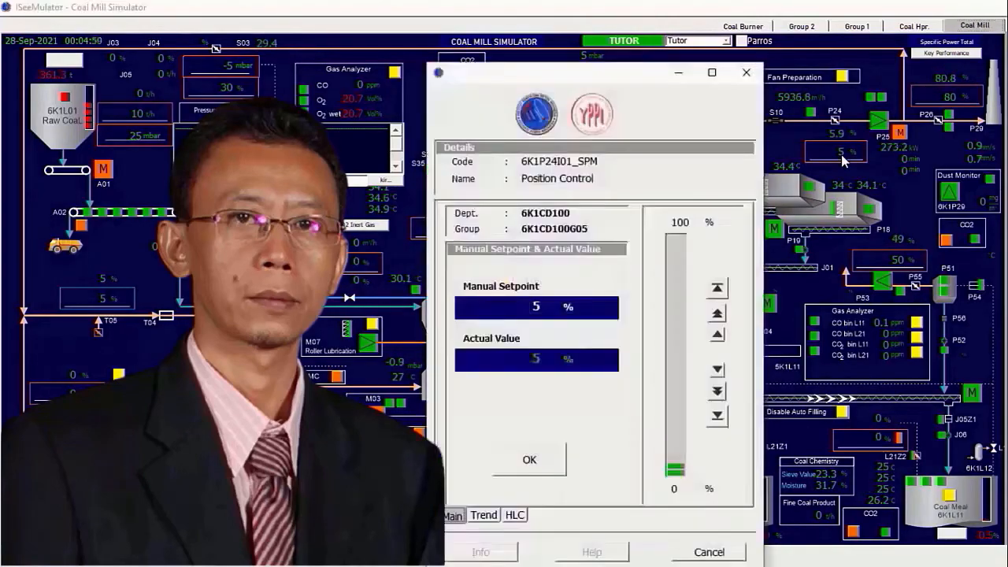
click(717, 336)
click(718, 336)
click(718, 335)
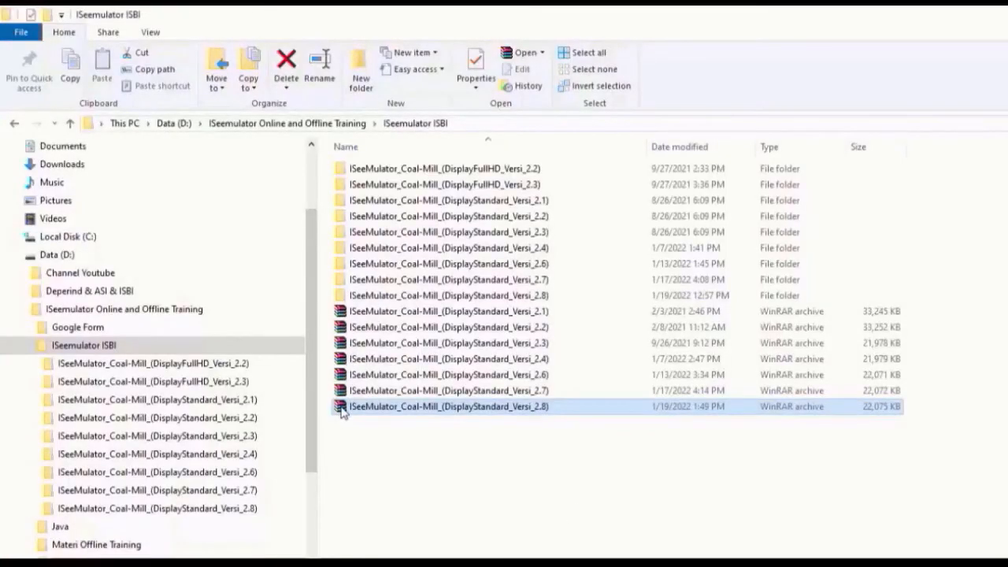
In File Explorer, extract the ISeeMulator_Coal-Mill_(DisplayStandard_Versi_2.8) archive into the current folder and open the extracted version 2.8 folder
right_click(341, 409)
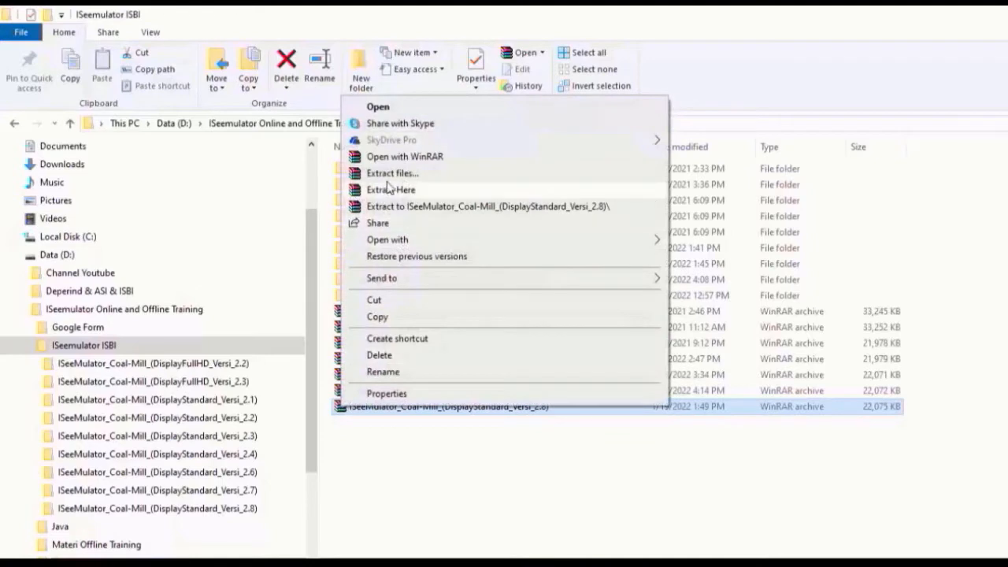
click(391, 190)
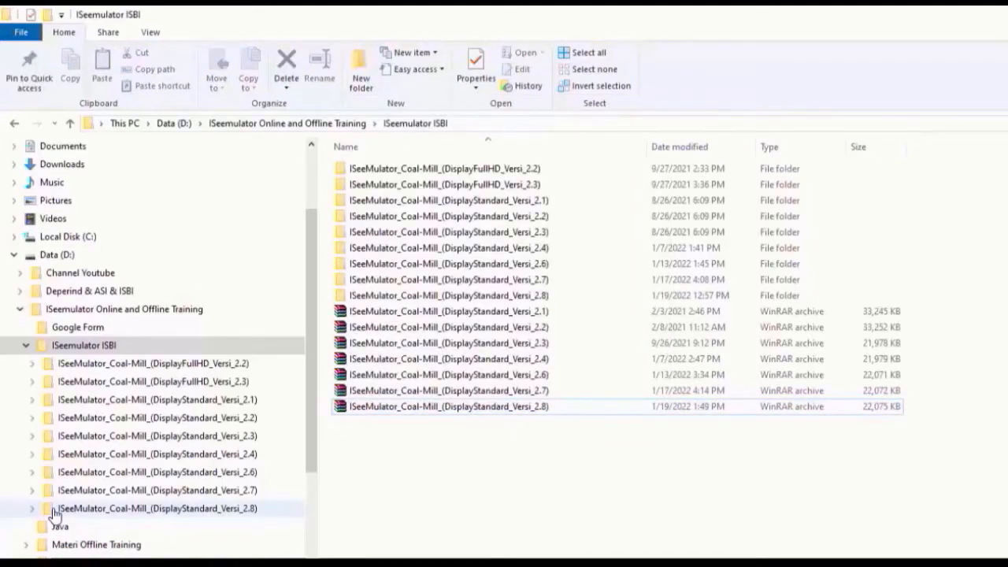
click(53, 511)
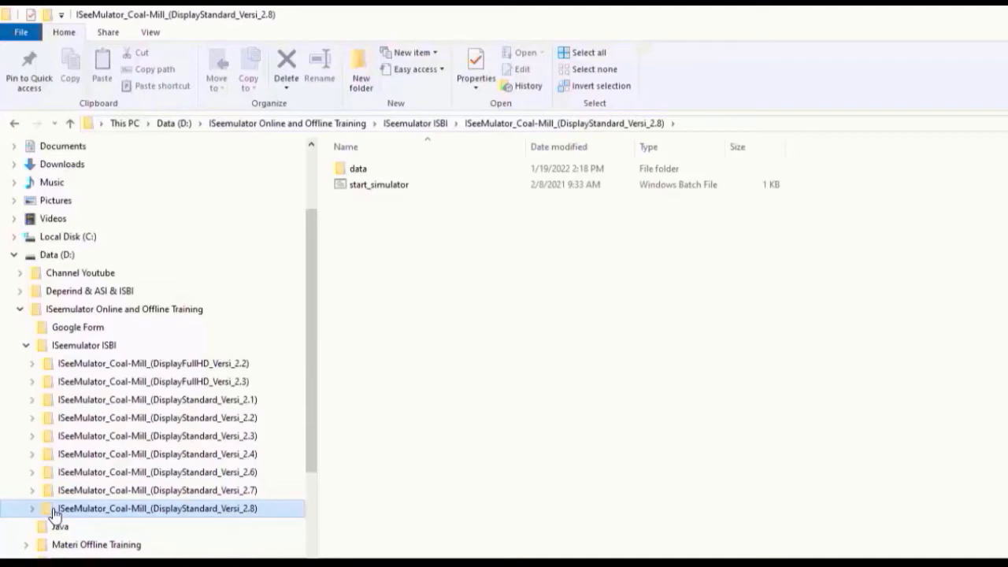
Launch Coal_Mill_Resize from the data folder and start the simulator to reach its login form
click(346, 171)
double_click(346, 171)
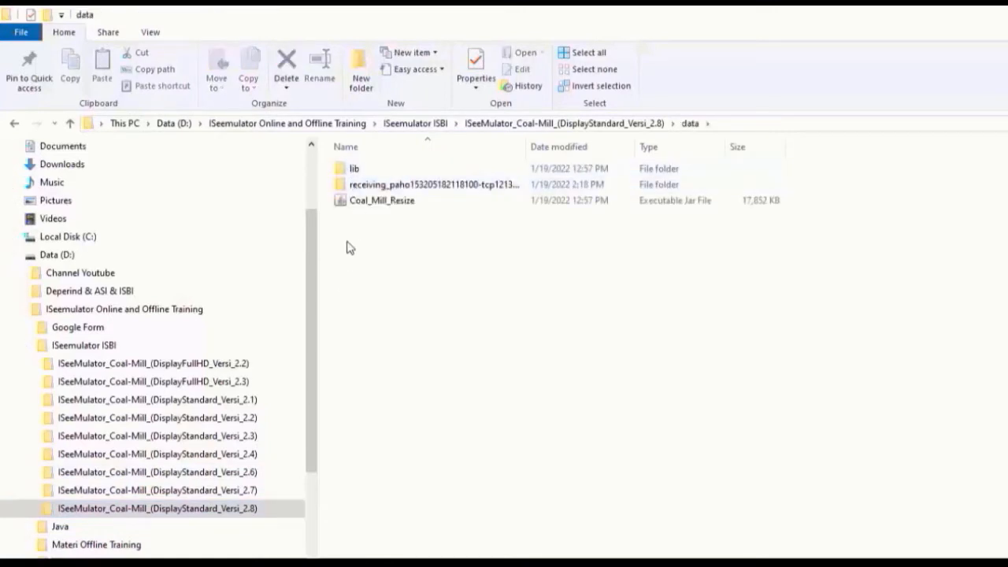
double_click(361, 200)
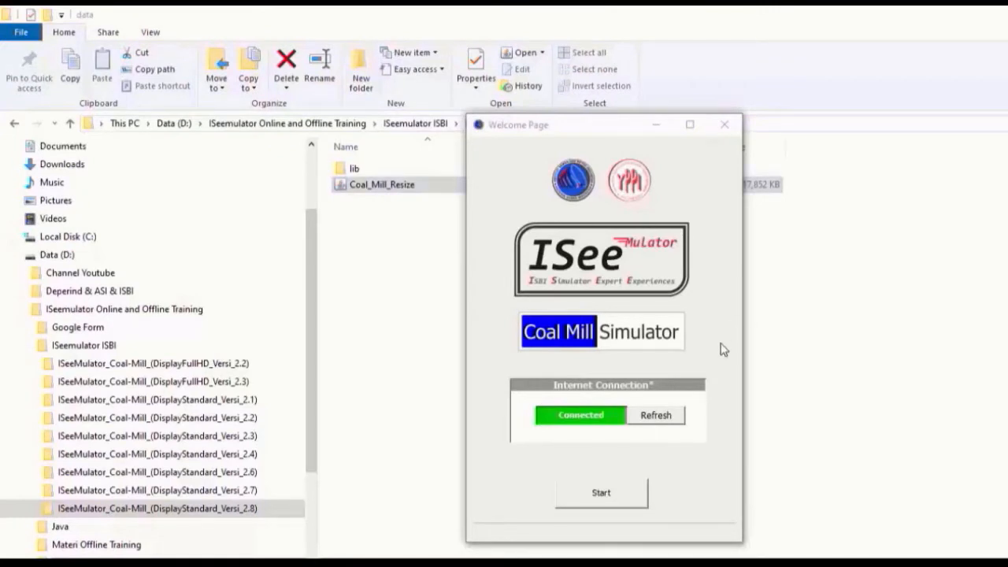
click(603, 506)
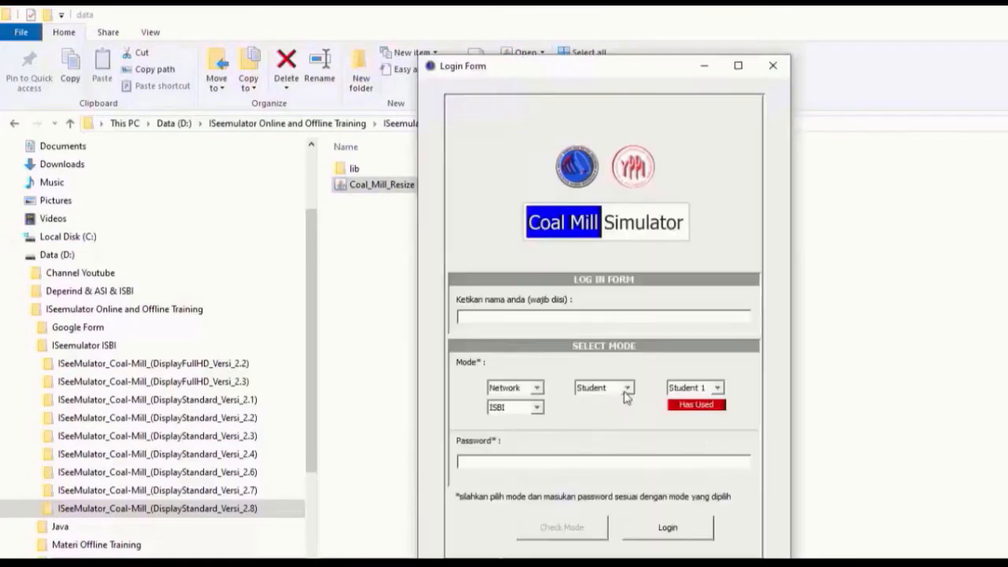
Check the Student 2 slot, and choose Student 3 as the network student for the login
click(718, 388)
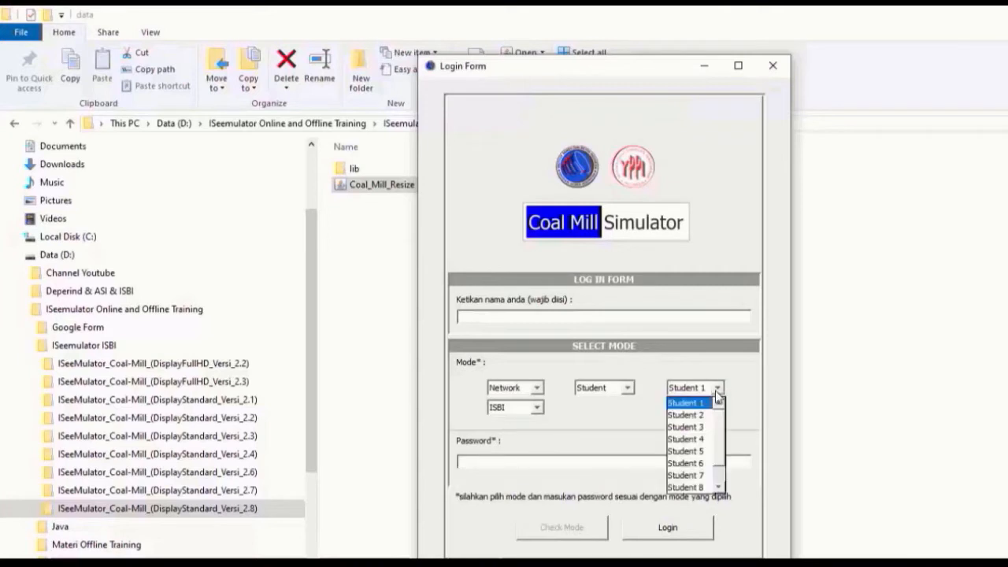
click(692, 415)
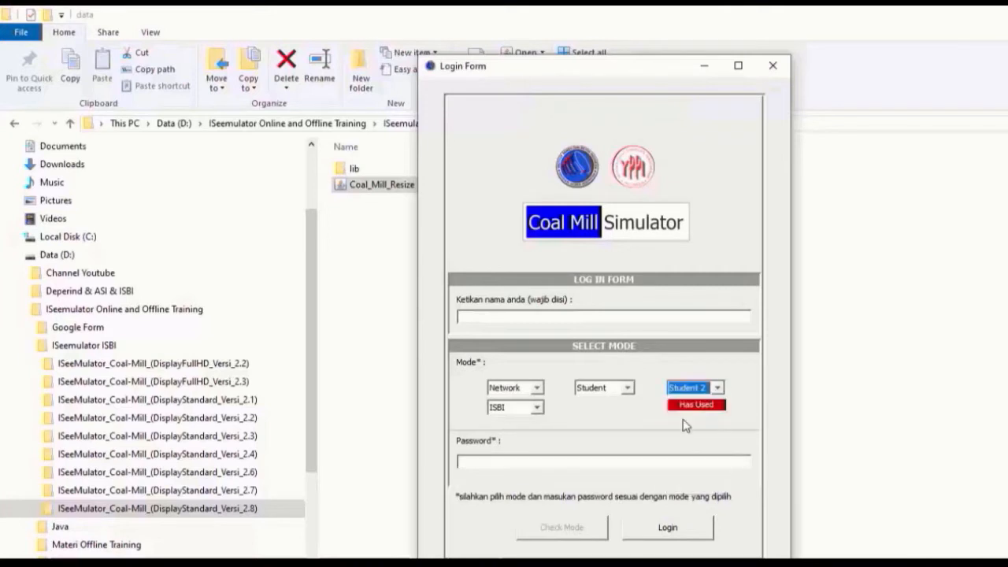
click(718, 387)
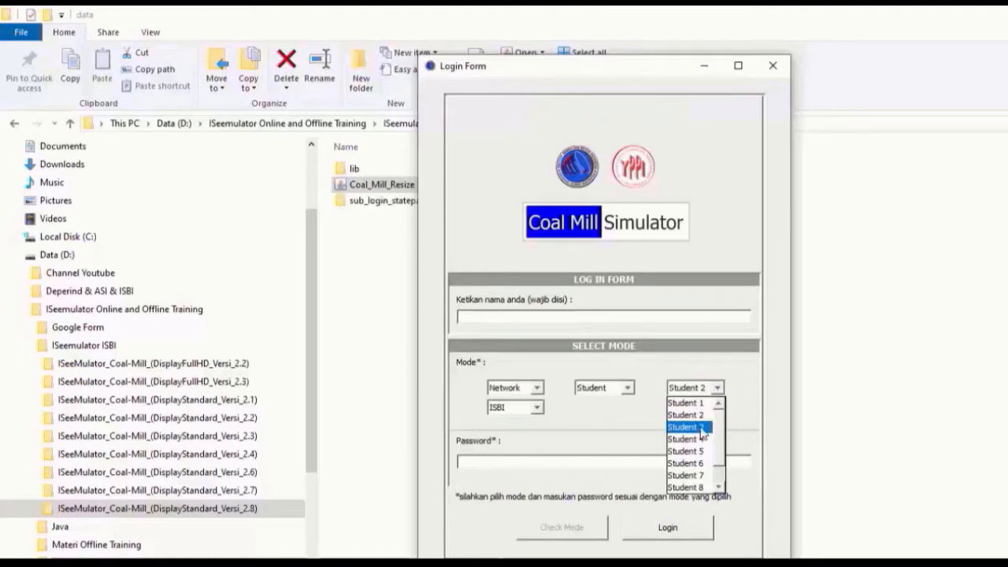
click(701, 429)
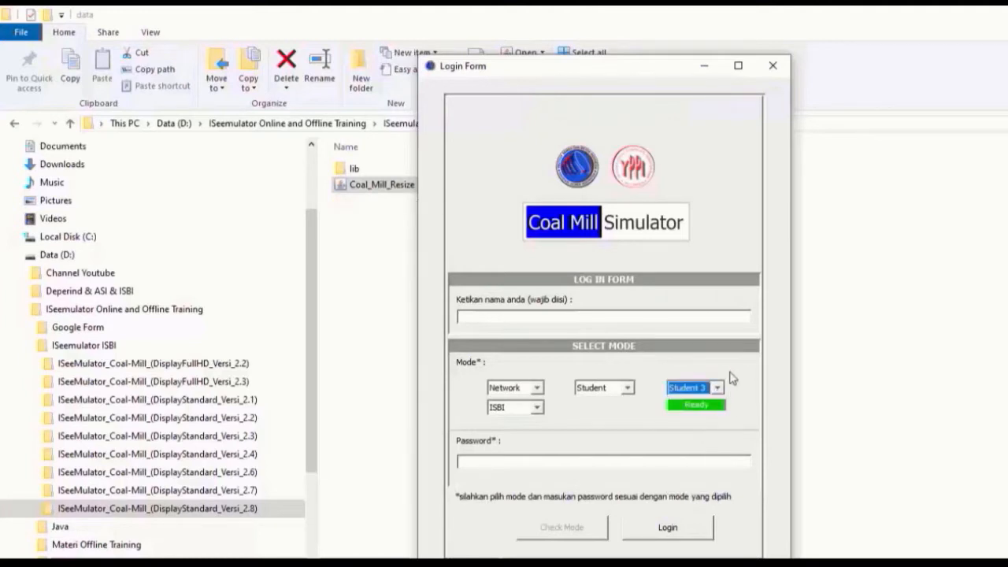
Fill in the name Peserta-3 and the login password, and log in to the simulator
click(487, 322)
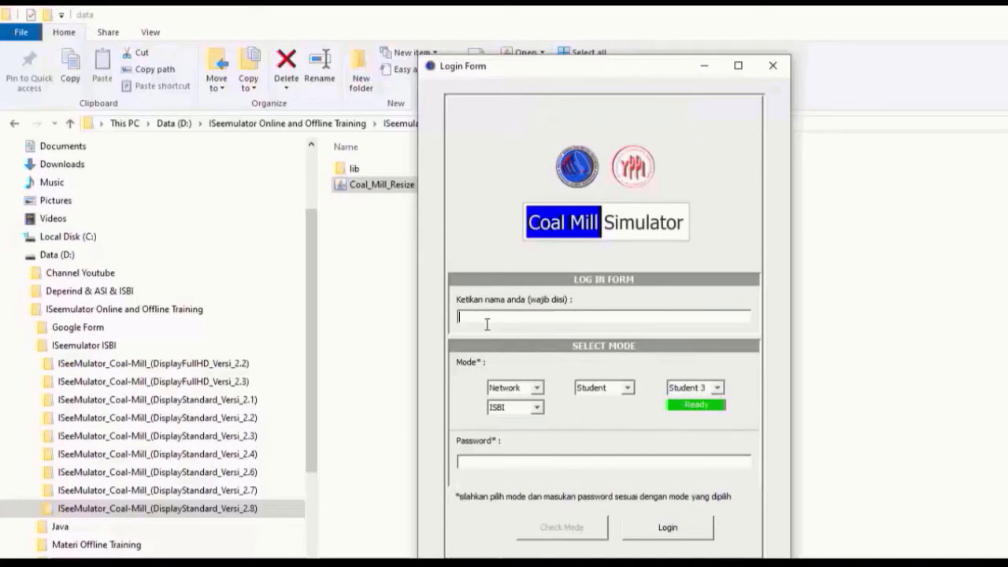
text(Pese)
text(rta)
text(-3)
text(student3)
click(670, 523)
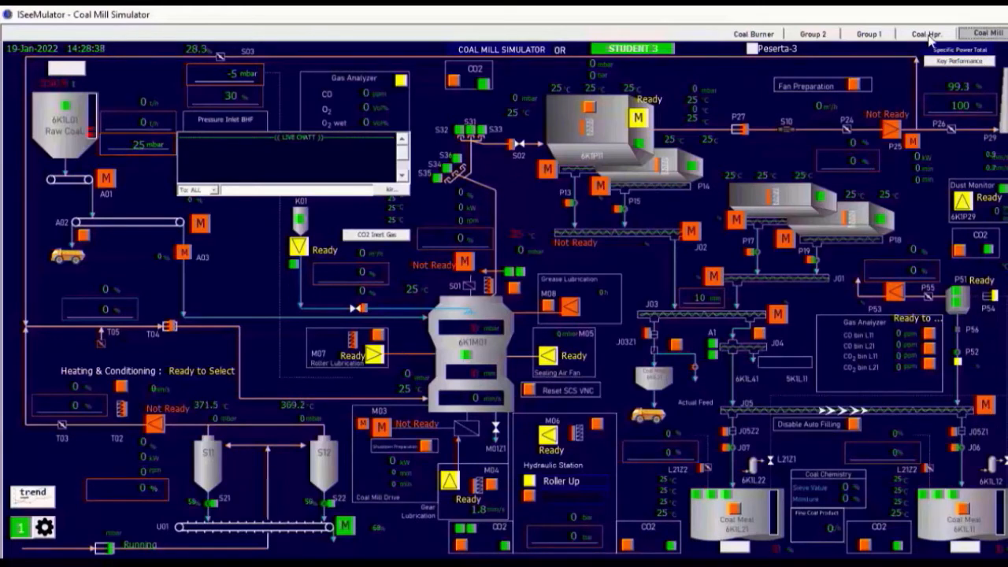
Examine the Coal Hpr., Group 1, Group 2 and Coal Burner pages, and return to the Coal Mill overview
click(928, 35)
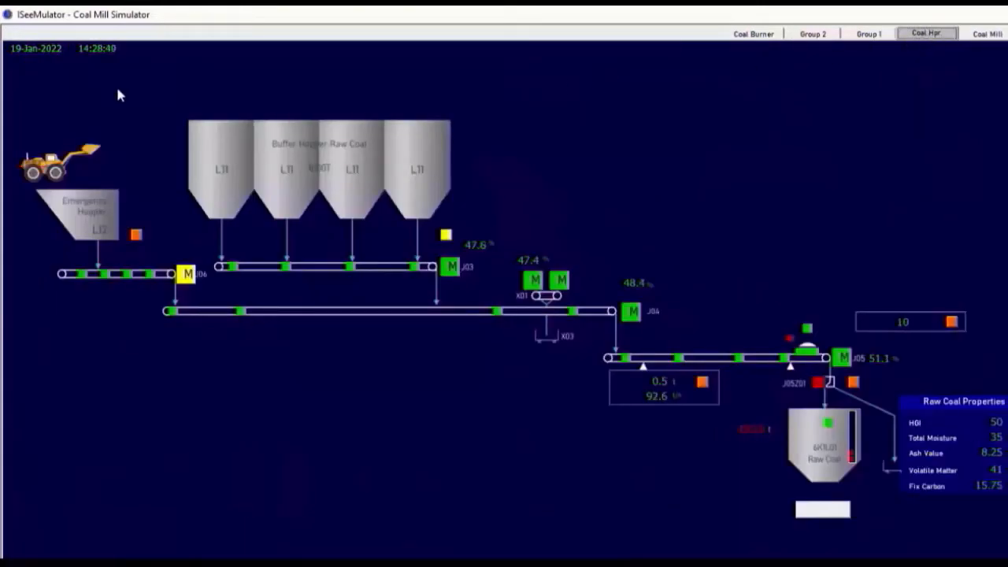
click(870, 35)
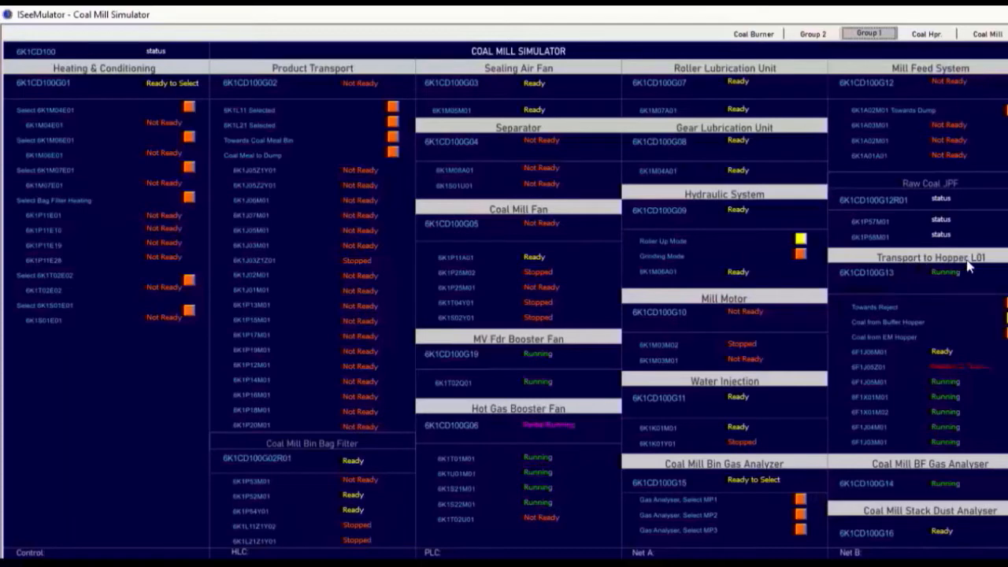
click(813, 33)
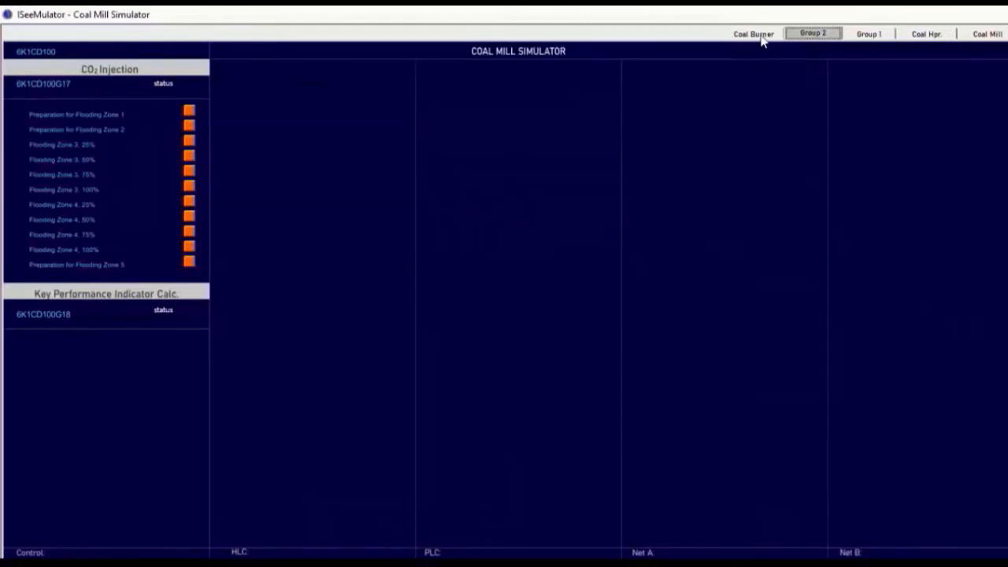
click(756, 34)
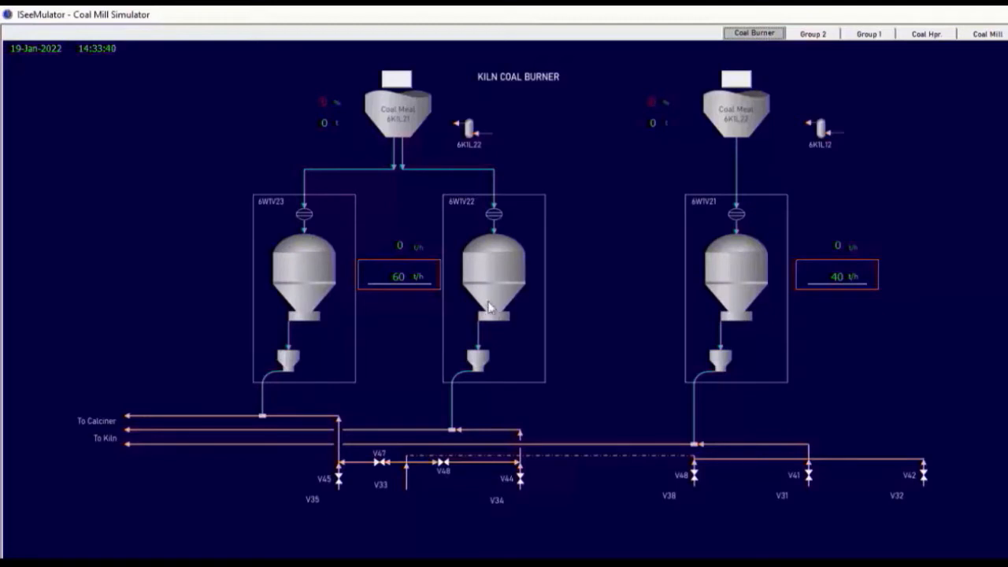
click(987, 34)
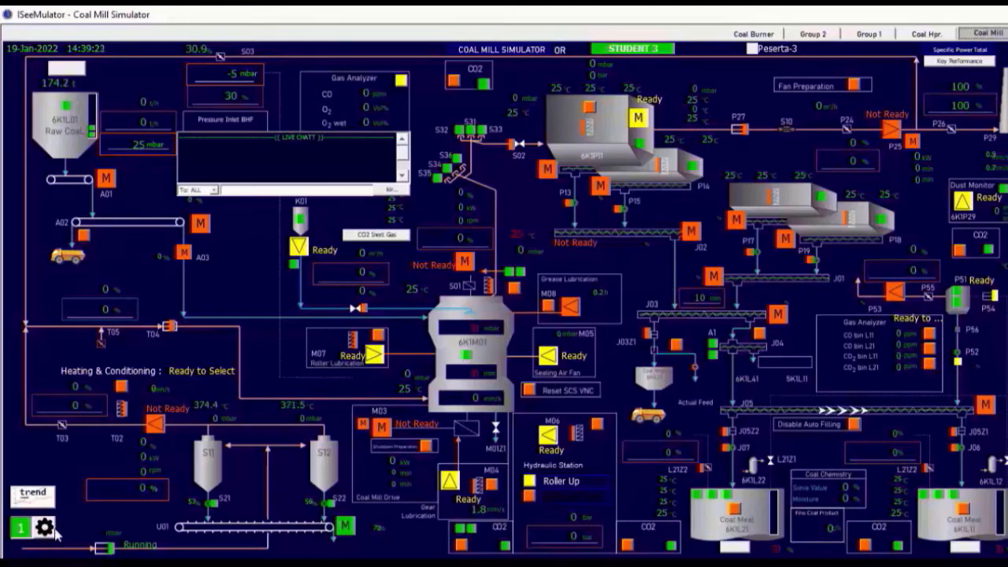
Open the simulation settings and try several speeds between 1 and 10, ending with the speed set to 1
click(45, 528)
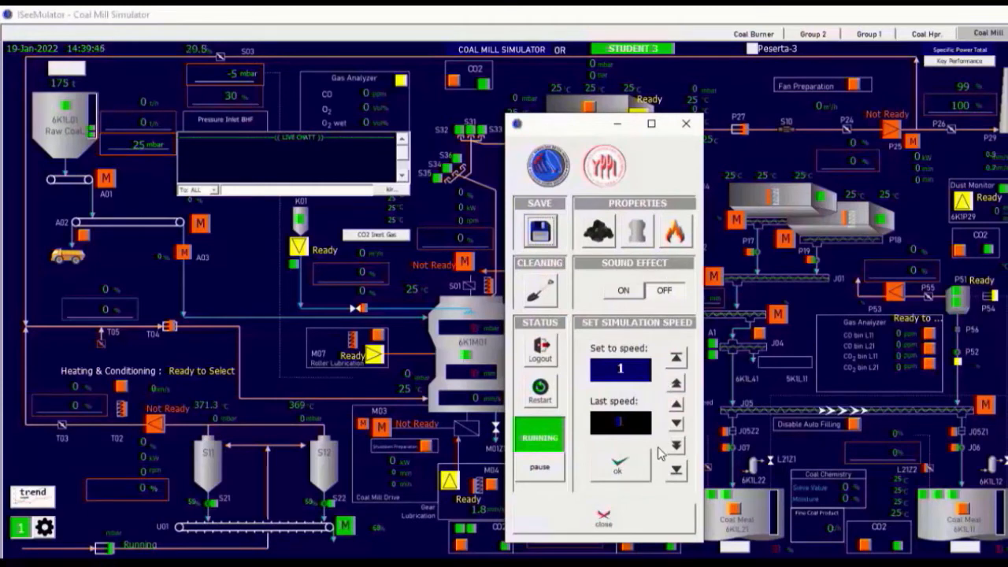
click(676, 359)
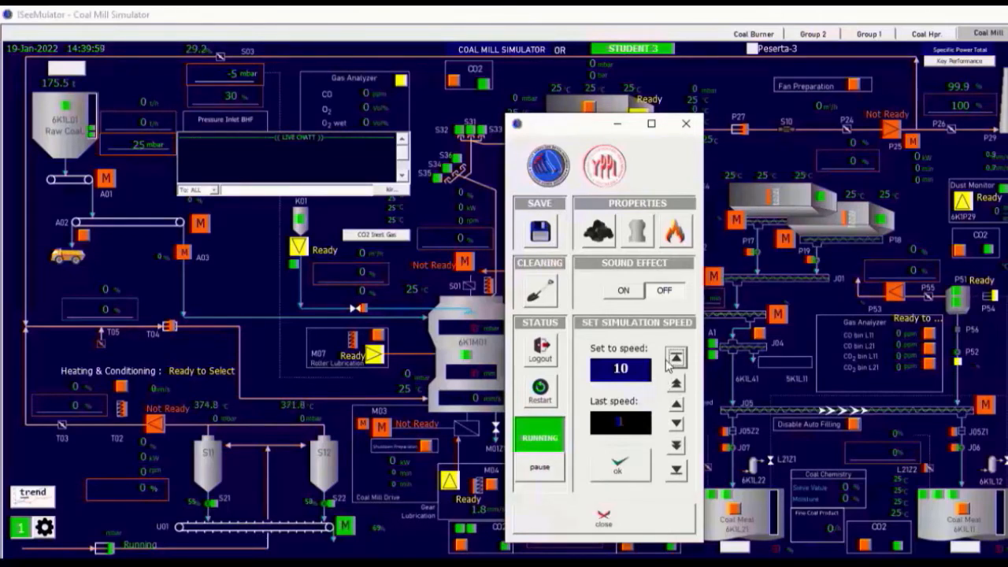
click(677, 424)
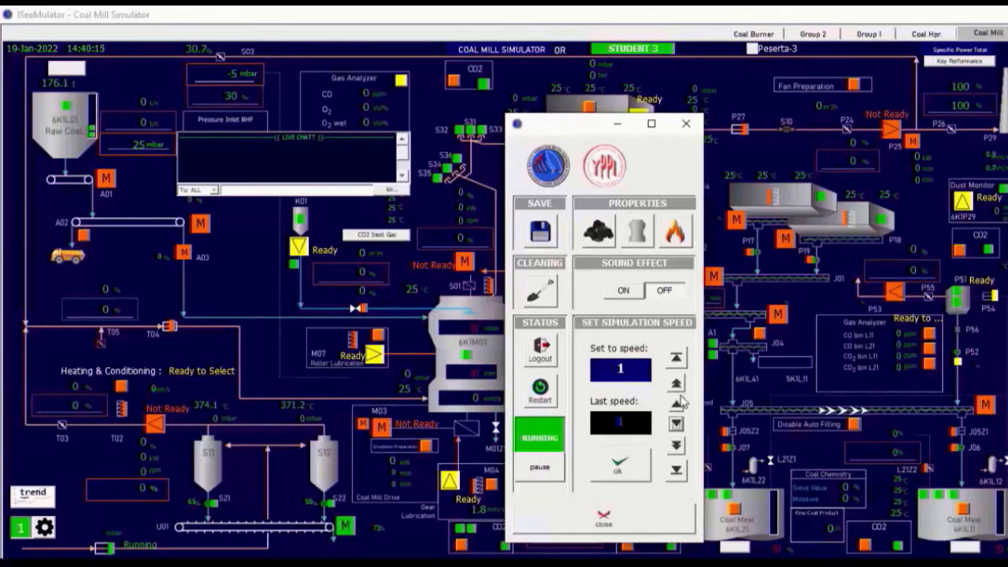
click(676, 405)
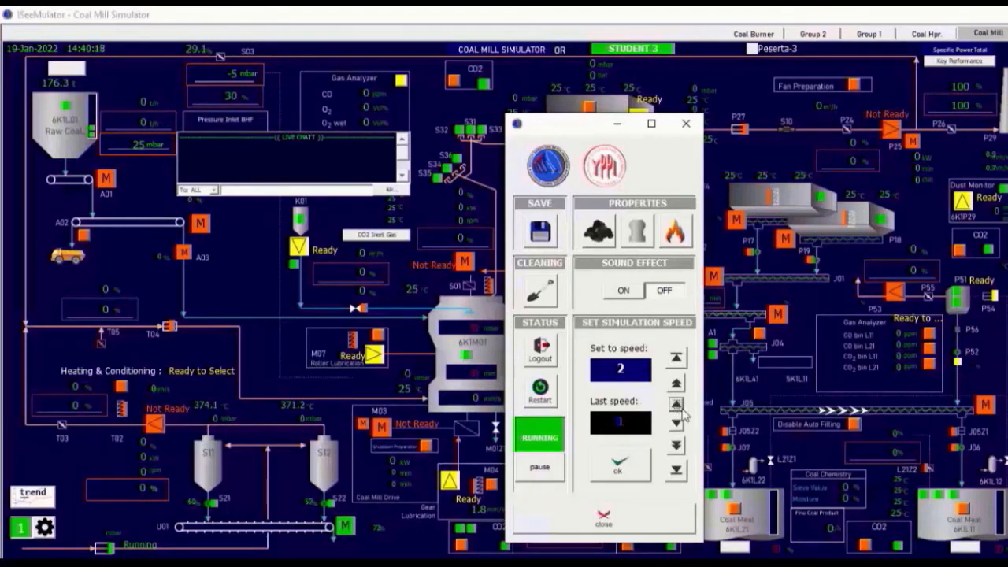
click(677, 383)
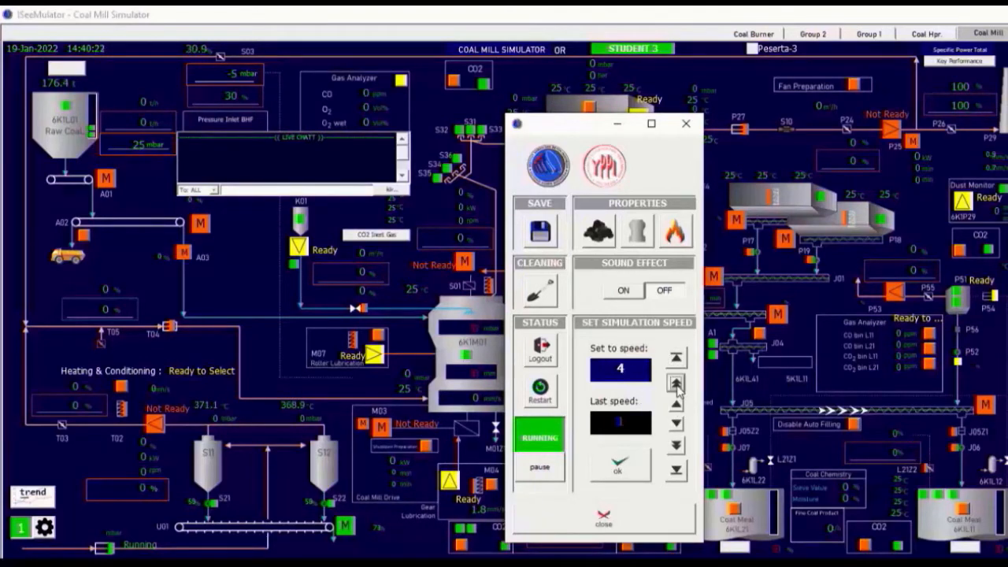
click(676, 383)
click(676, 383)
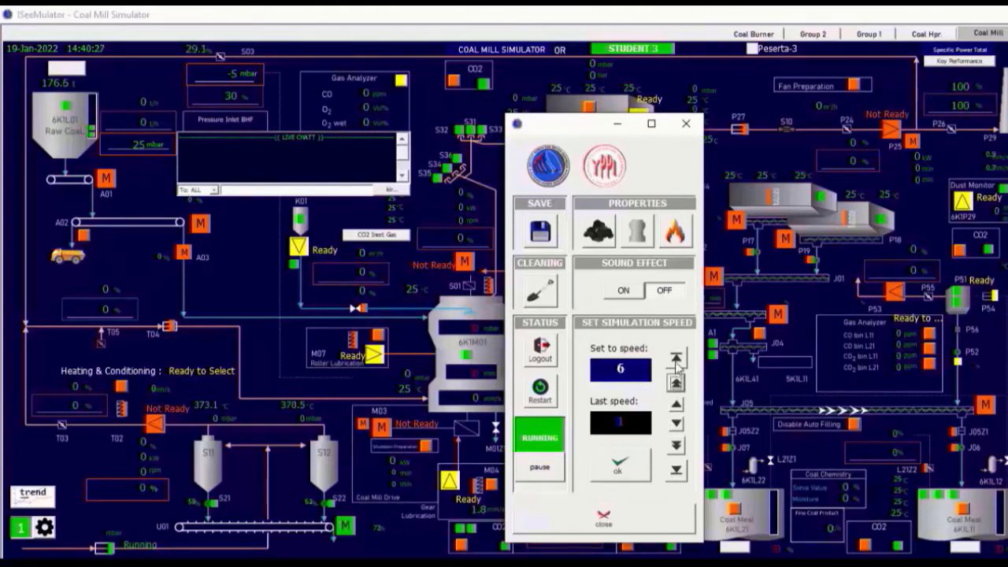
click(676, 359)
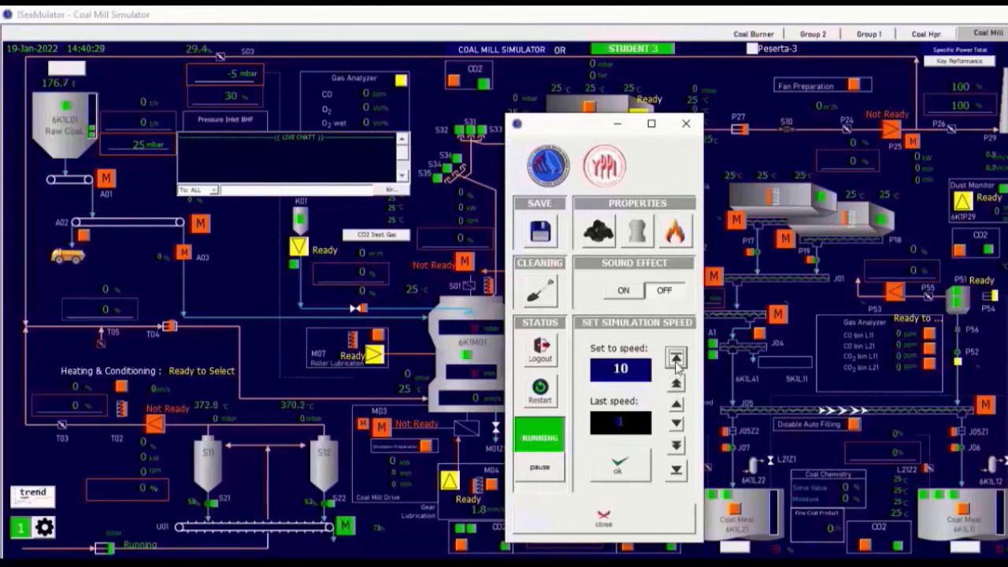
click(676, 471)
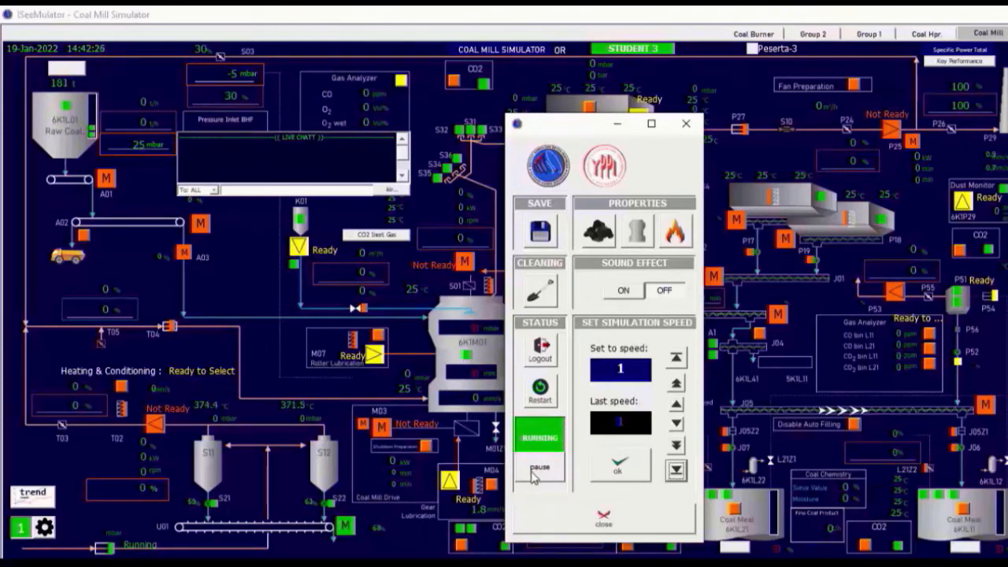
Pause the simulation and resume it
click(533, 476)
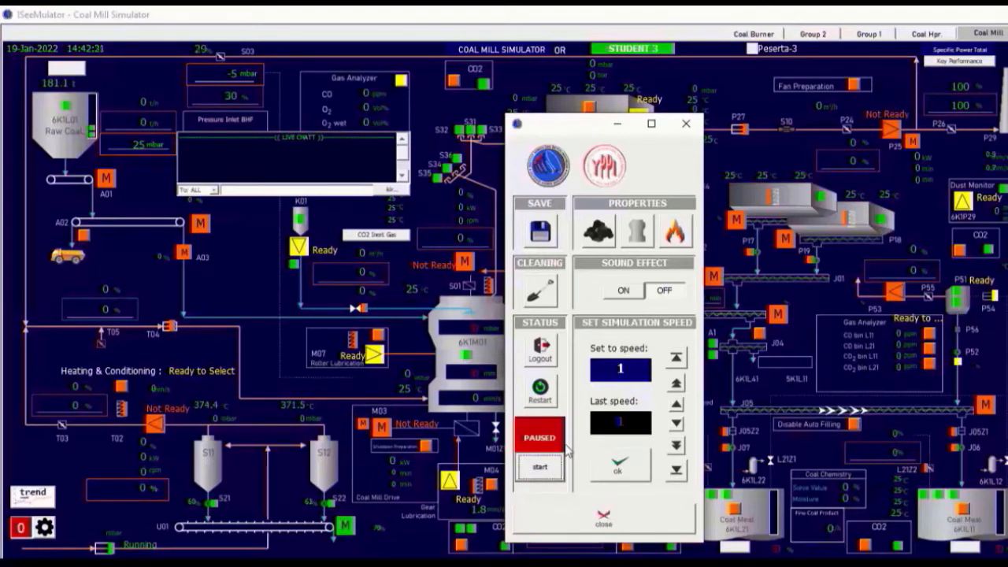
click(540, 469)
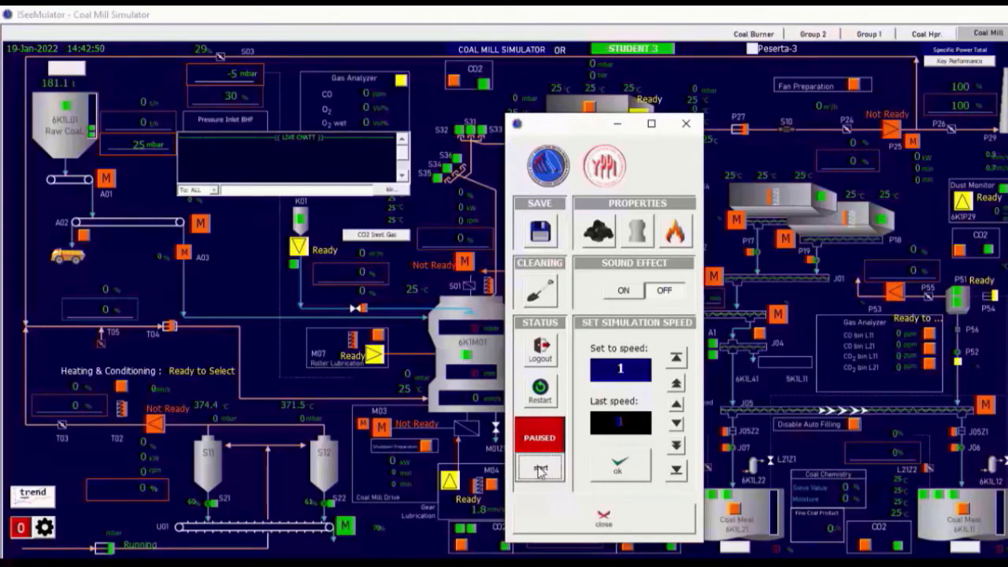
Open the simulation settings, set the simulation speed to 5 and apply it
click(45, 527)
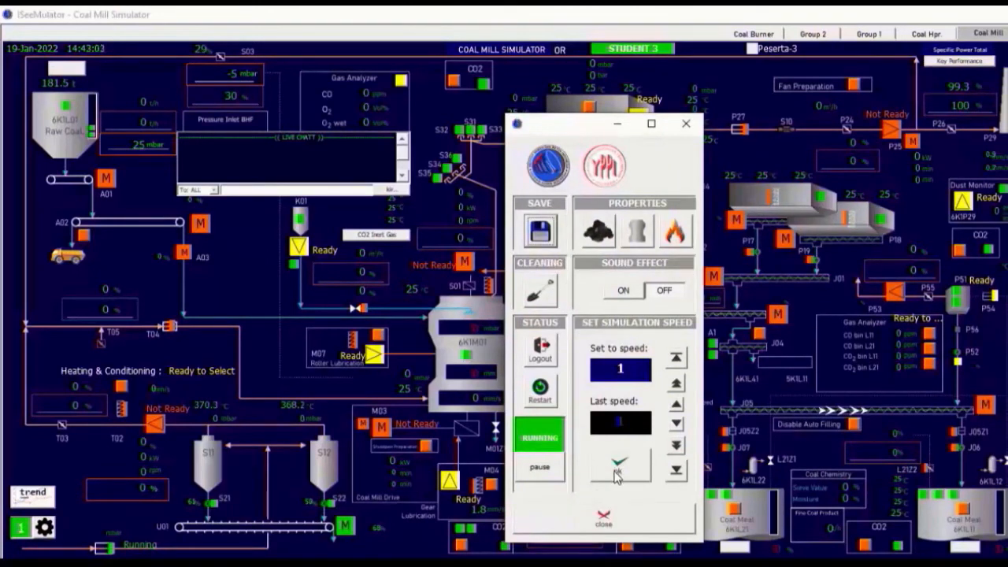
click(677, 404)
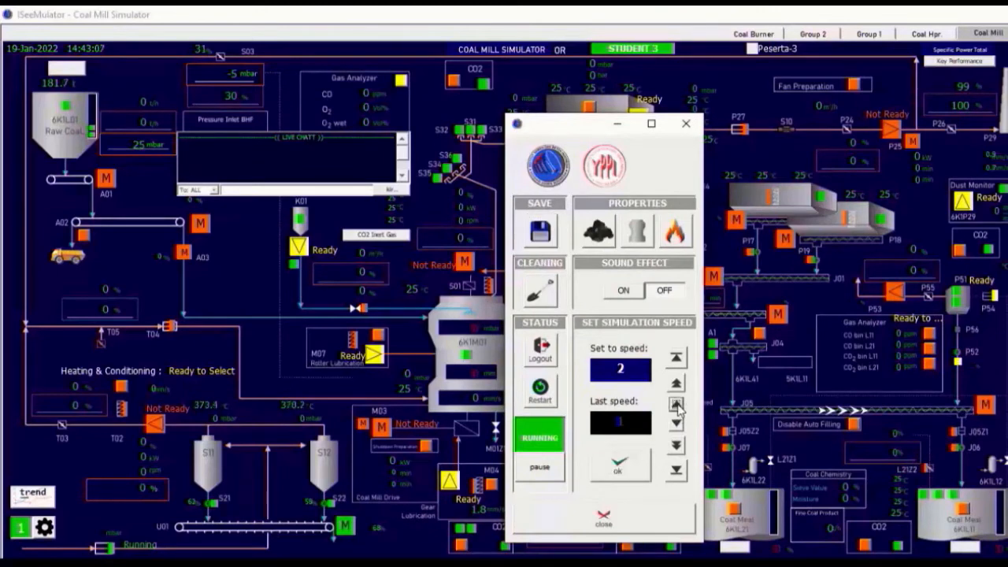
click(677, 405)
click(677, 405)
click(677, 405)
click(639, 468)
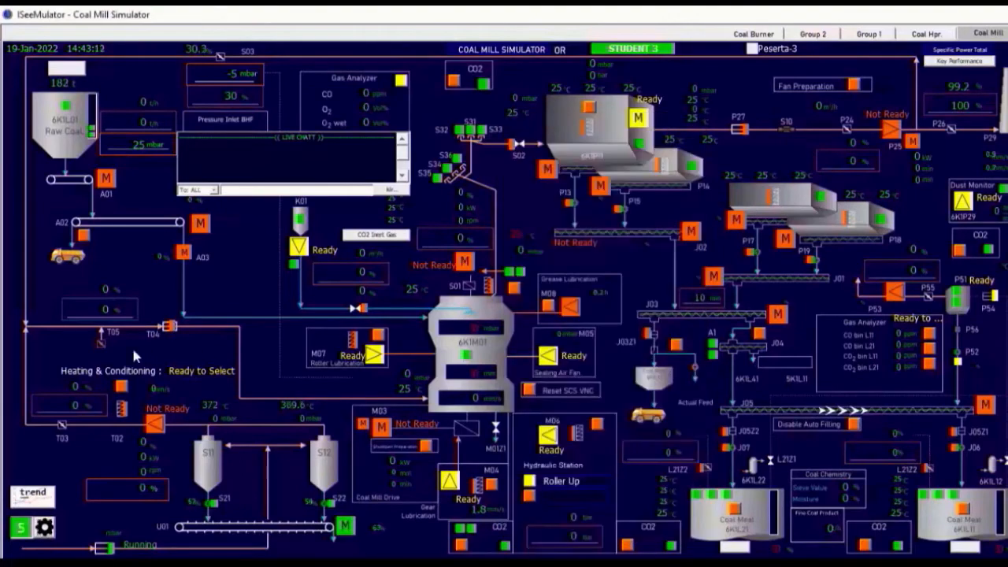
Examine the Heating, Mill System and Product trend charts
click(34, 496)
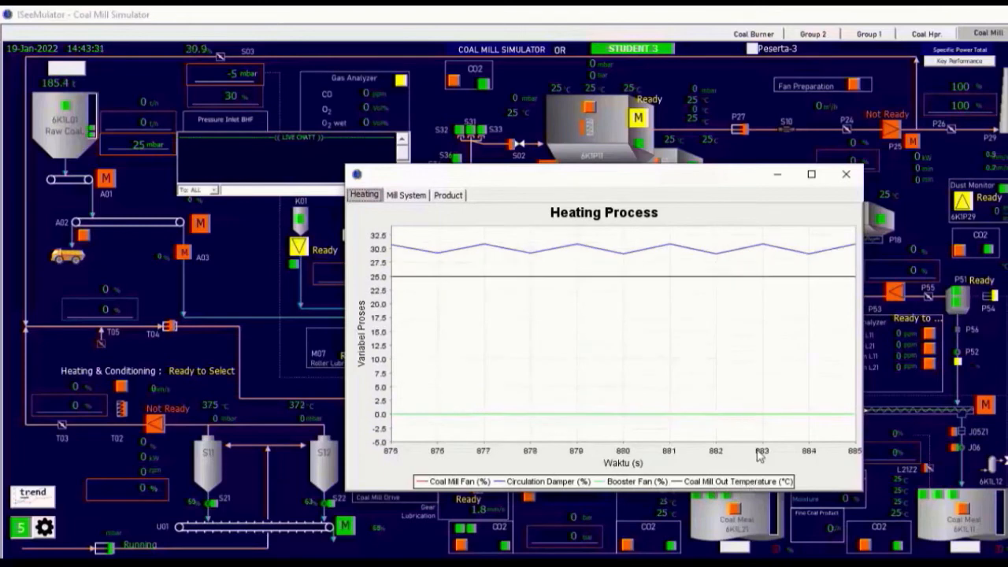
click(412, 196)
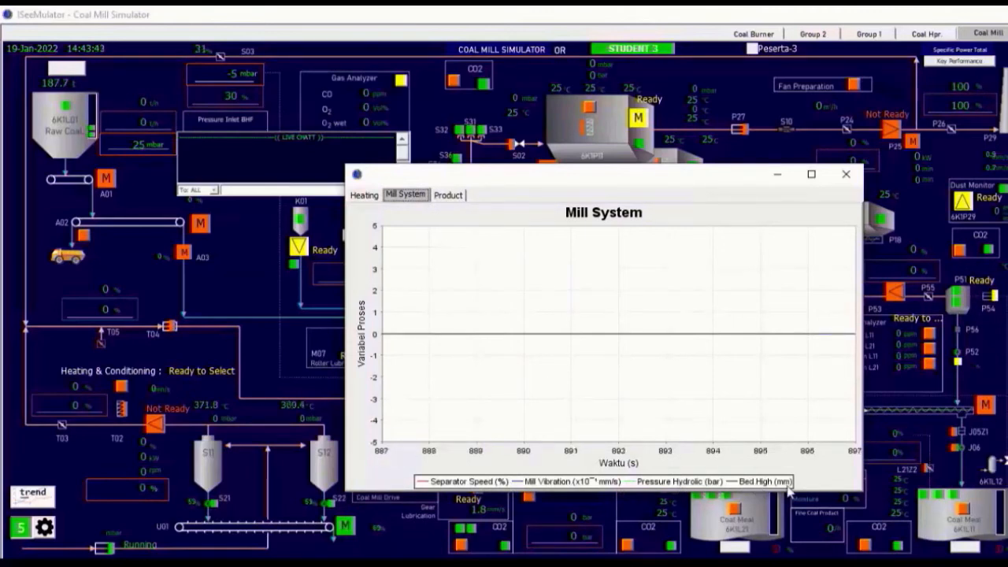
click(450, 196)
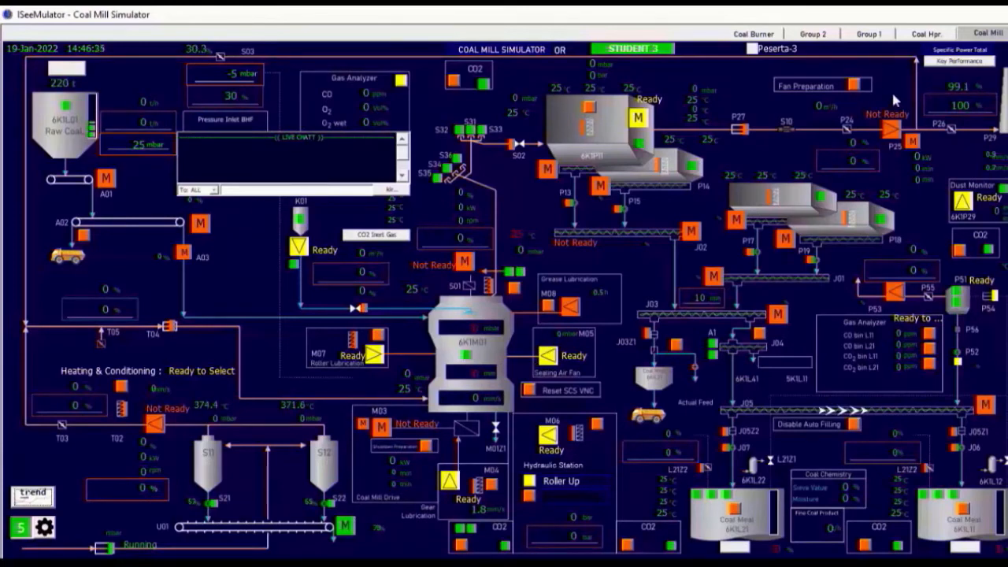
On the Group 1 page, start the Coal Mill Stack Dust Analyzer and the Coal Mill Bin Gas Analyzer
click(868, 37)
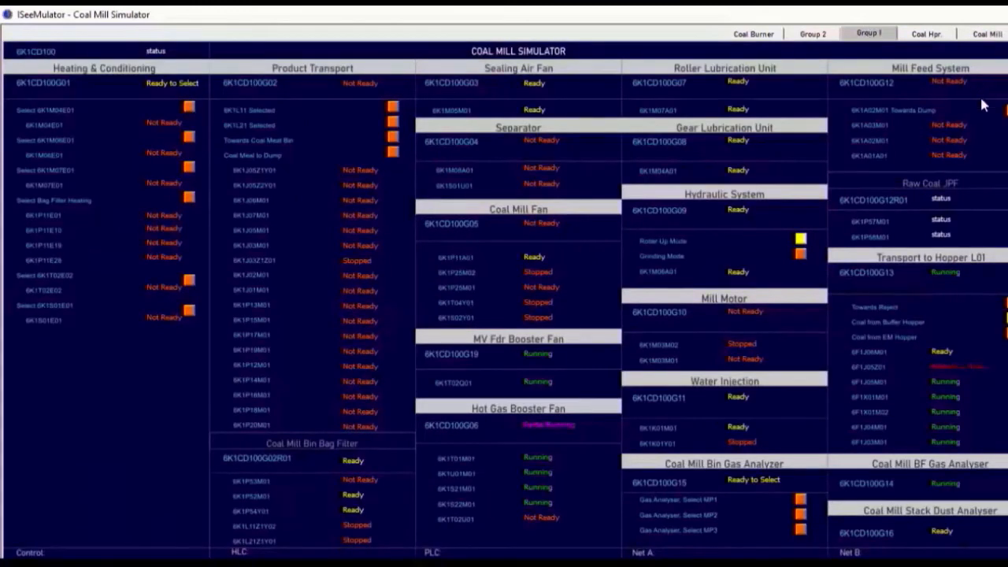
click(944, 533)
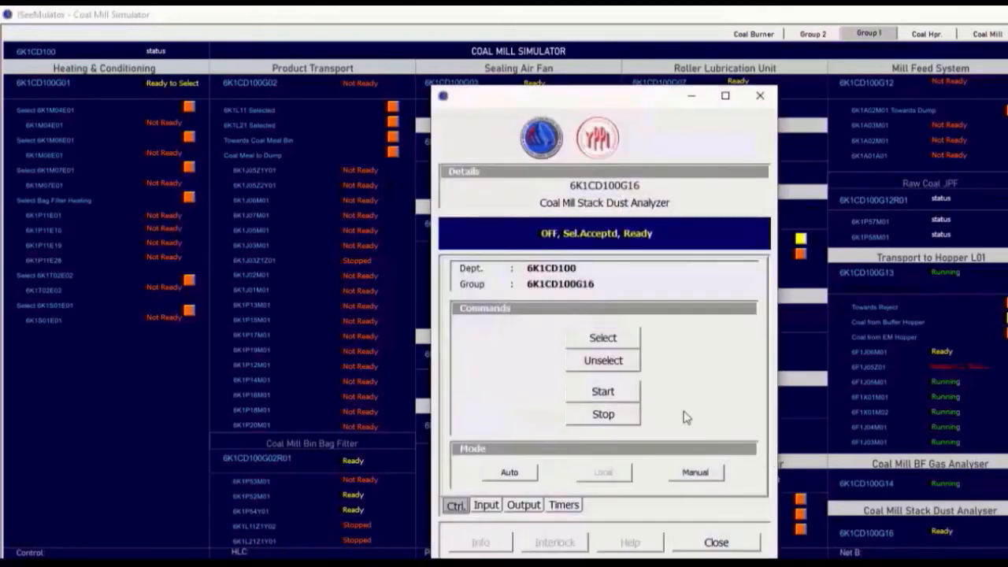
click(619, 399)
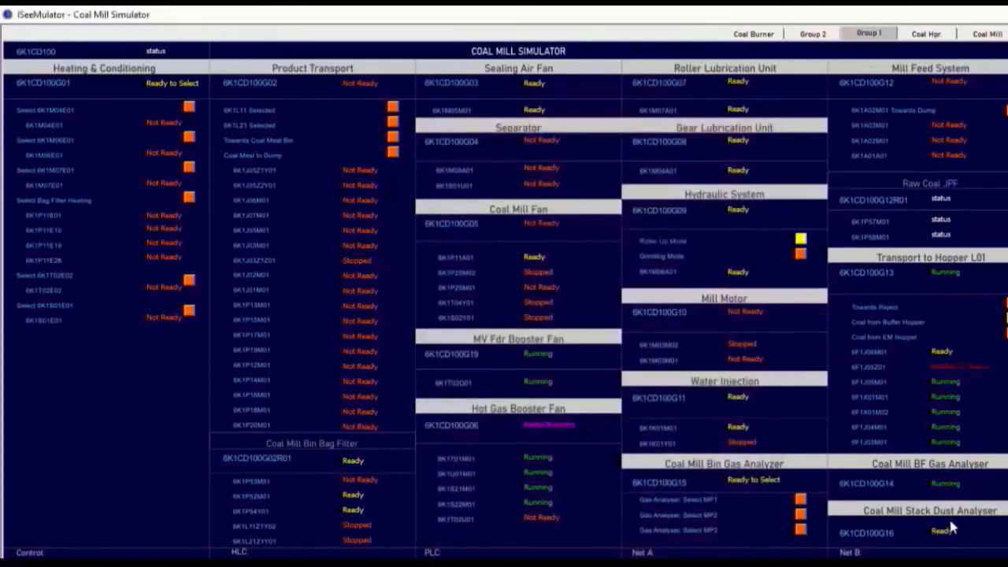
click(761, 482)
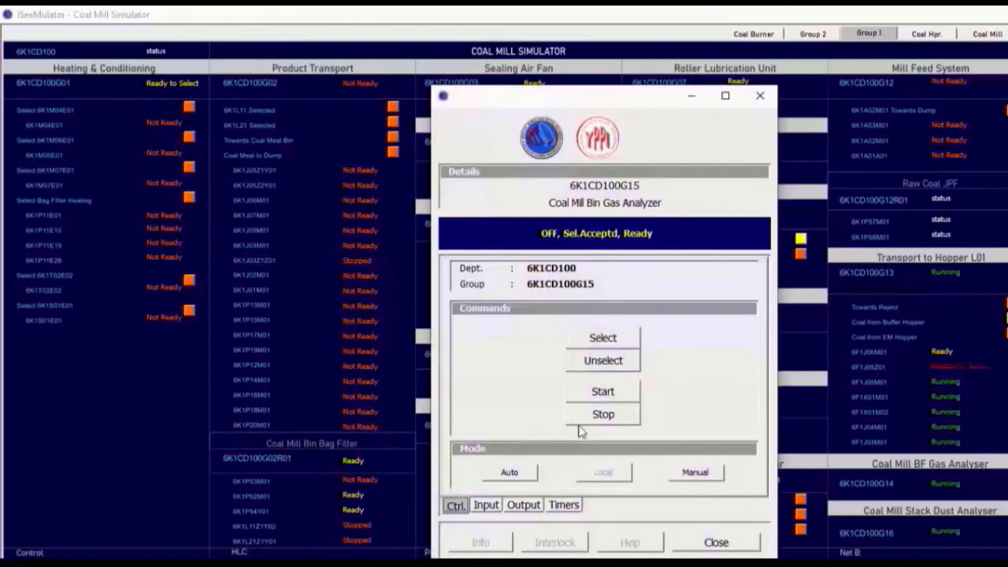
click(590, 397)
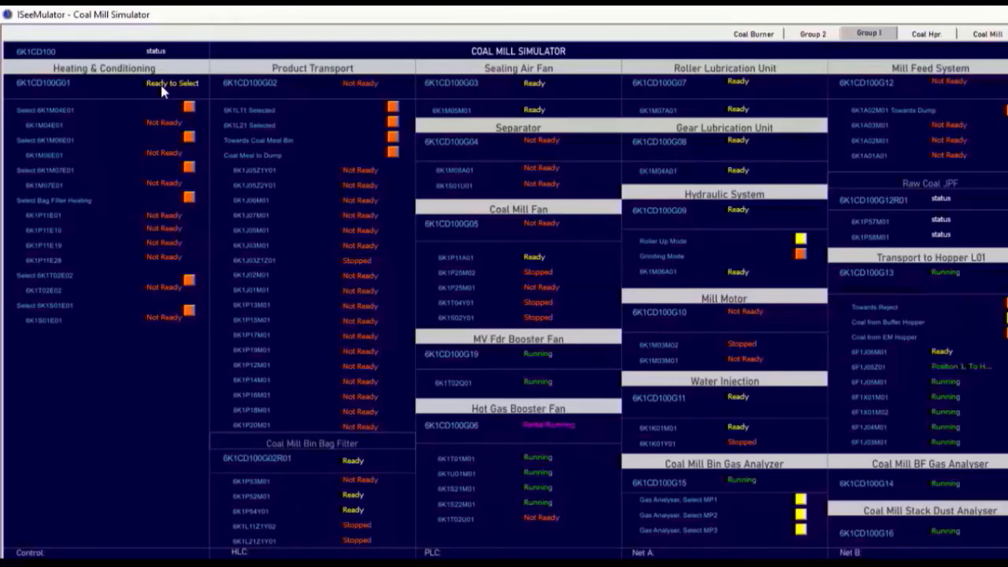
Set the Heating & Conditioning group to Auto mode and select it to get its heaters running
click(161, 85)
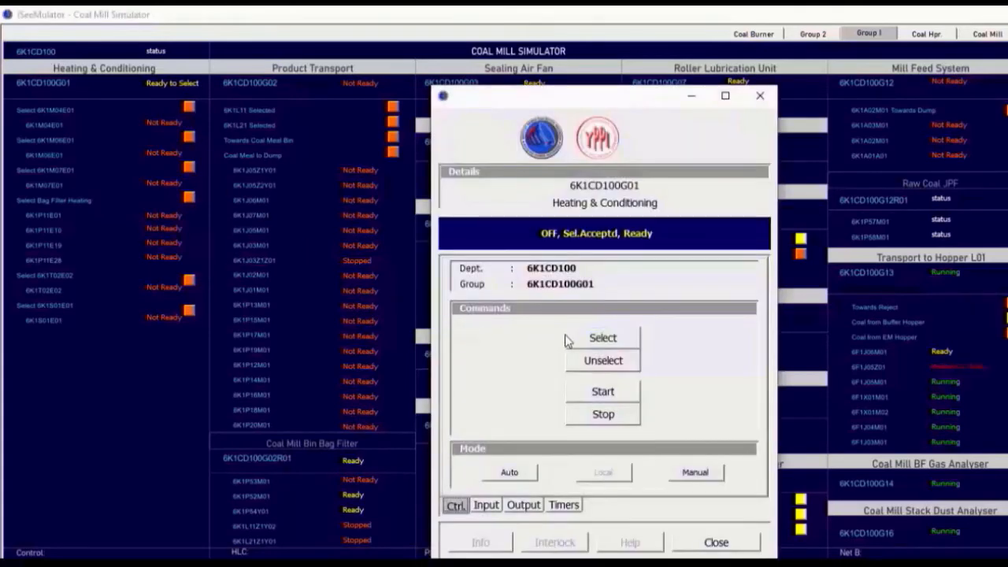
click(505, 477)
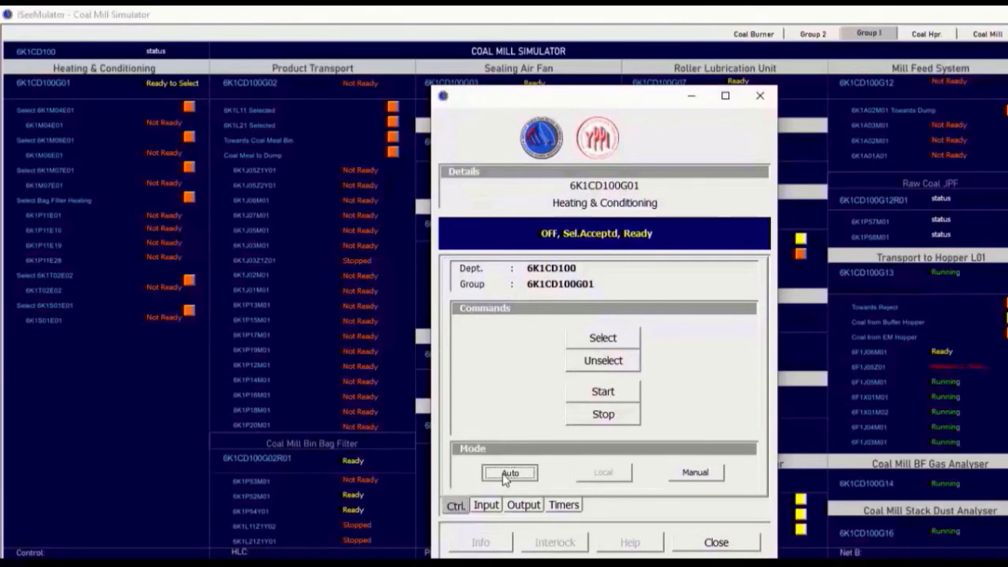
click(601, 340)
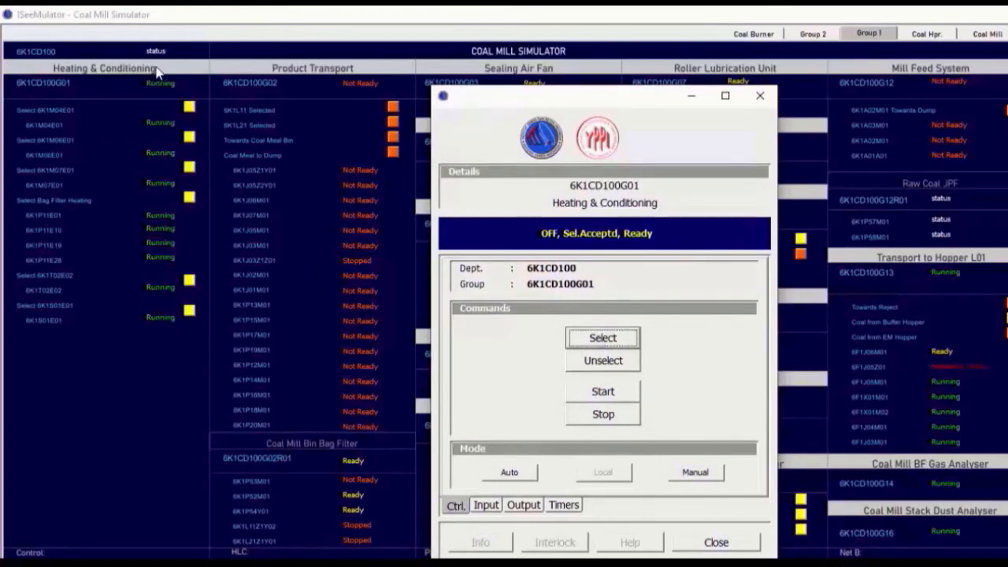
click(307, 436)
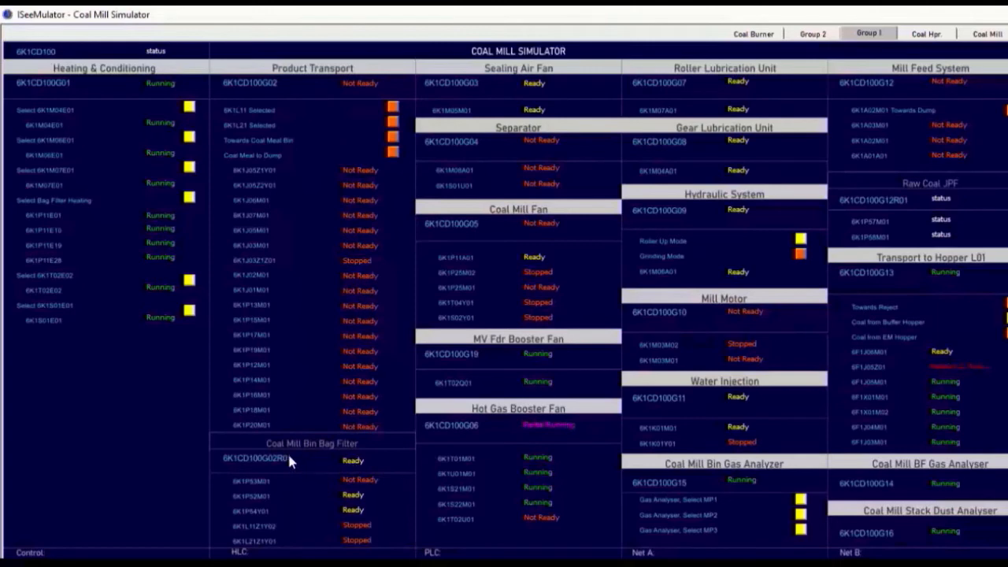
Start the Coal Mill Bin Bag Filter, and select and run the Product Transport group in Auto mode
click(356, 470)
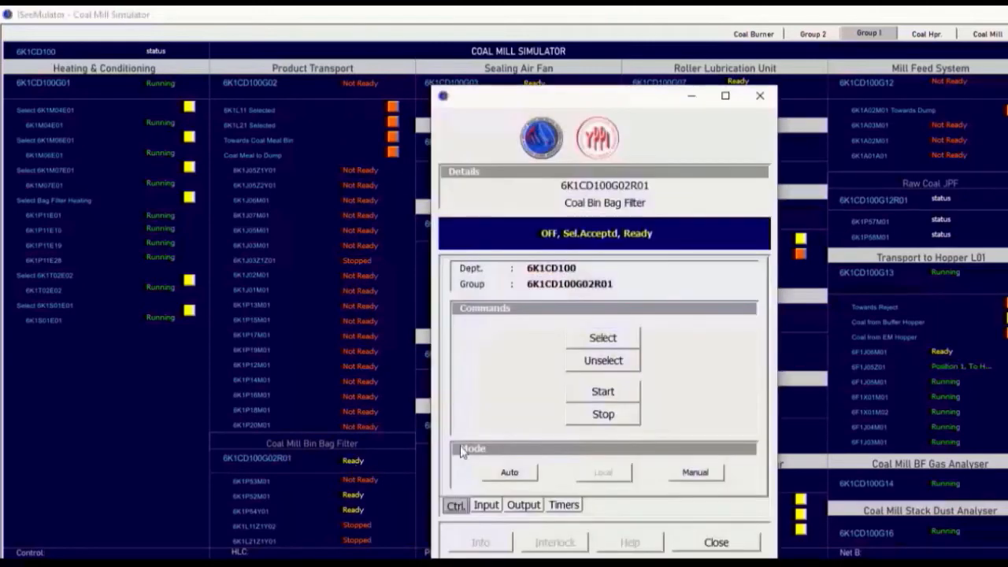
click(596, 392)
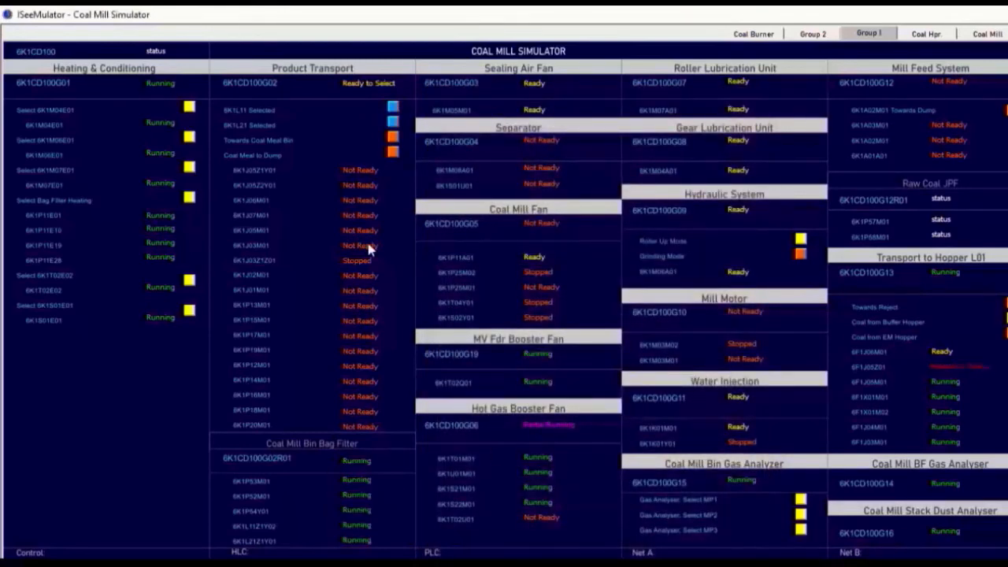
click(363, 82)
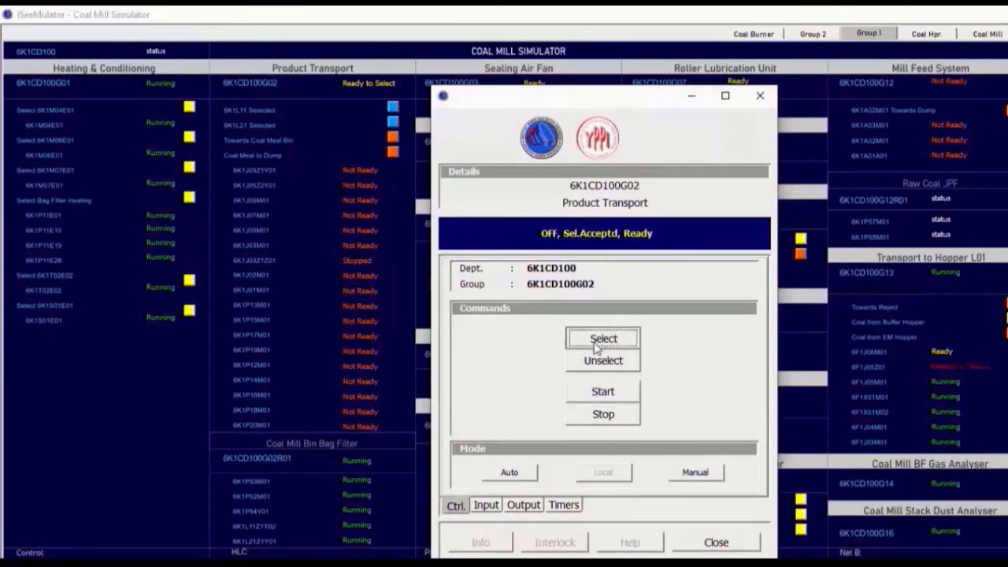
click(508, 474)
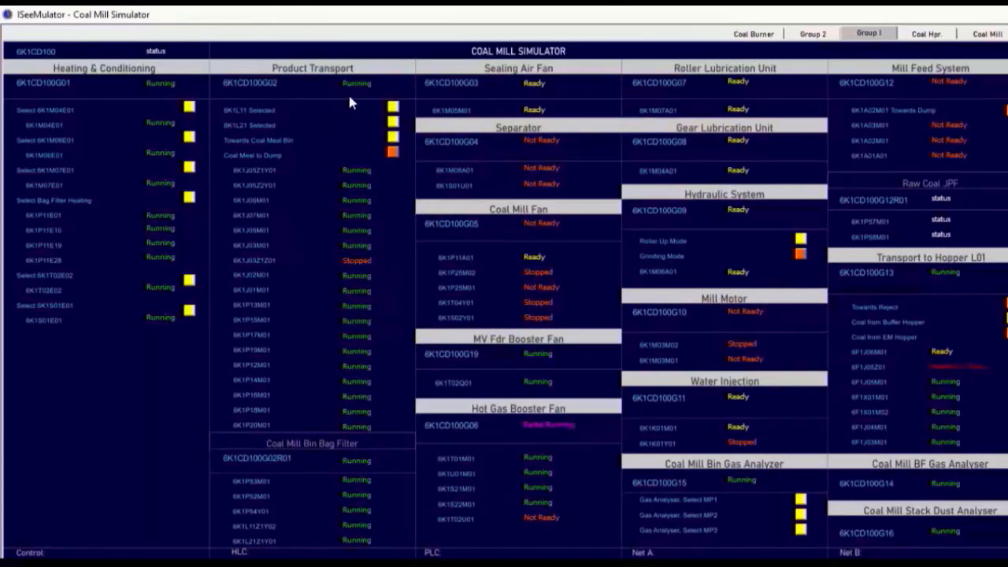
Start the Sealing Air Fan and the Roller Lubrication Unit
click(540, 90)
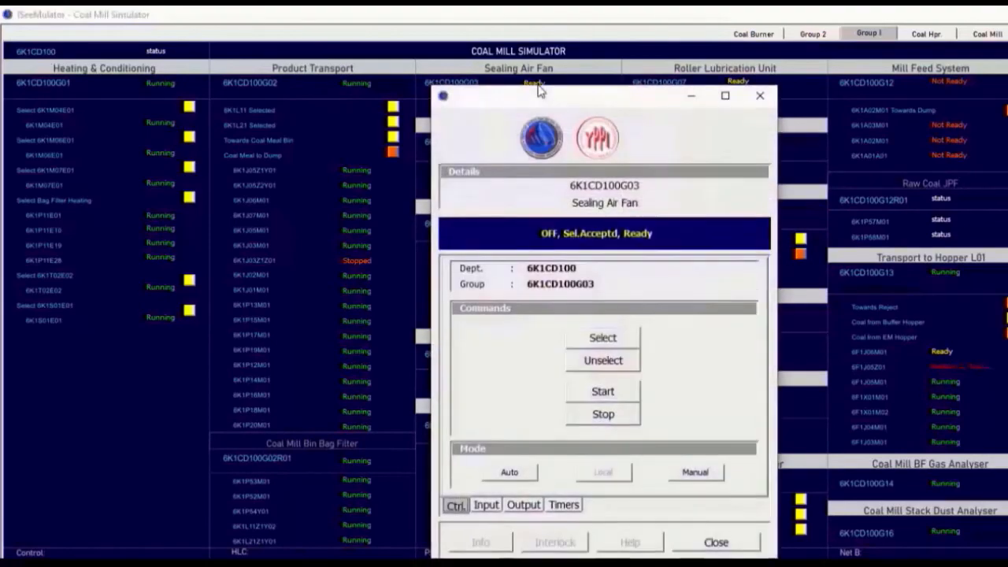
click(616, 391)
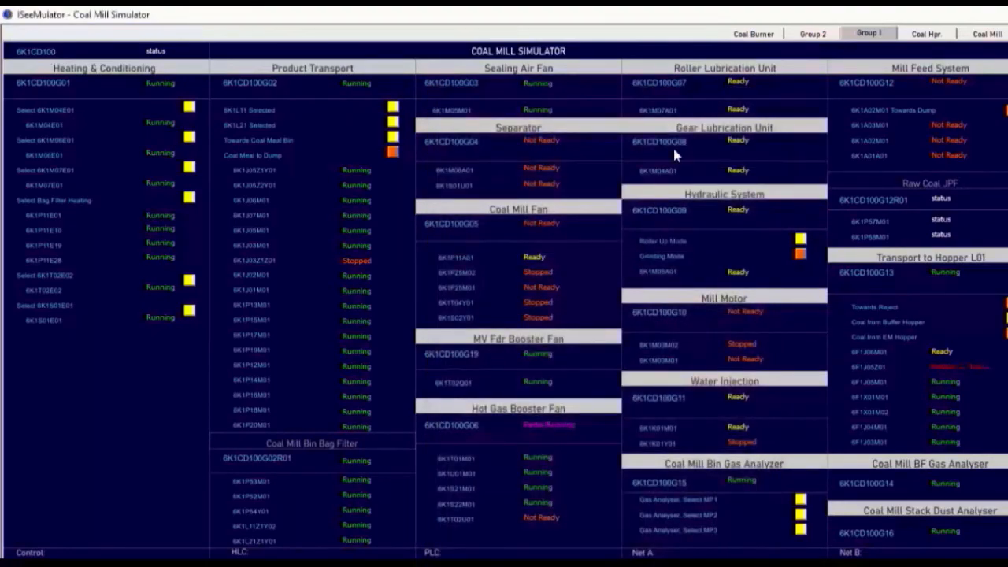
click(744, 82)
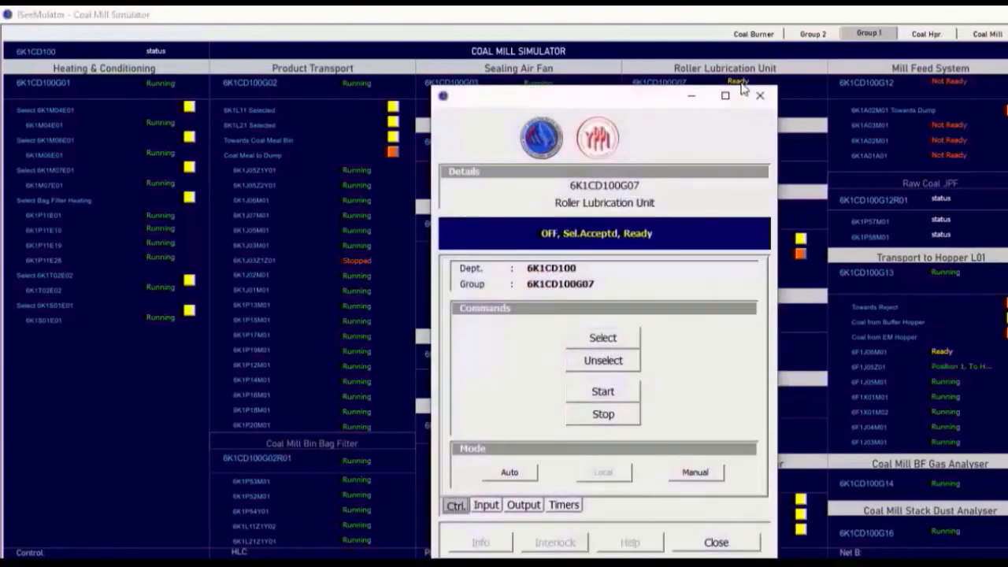
click(619, 398)
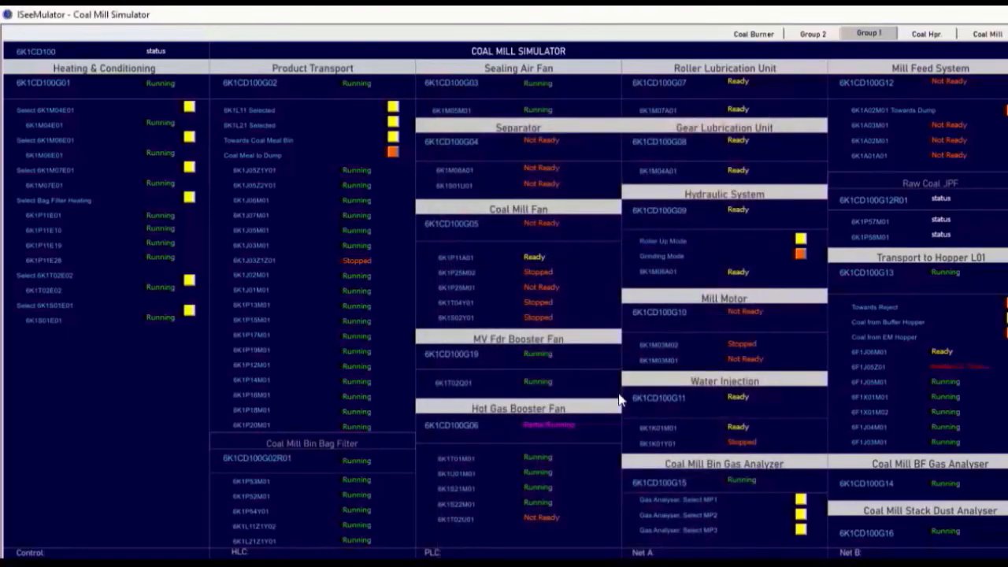
Start the Hydraulic System and the Gear Lubrication Unit
click(741, 210)
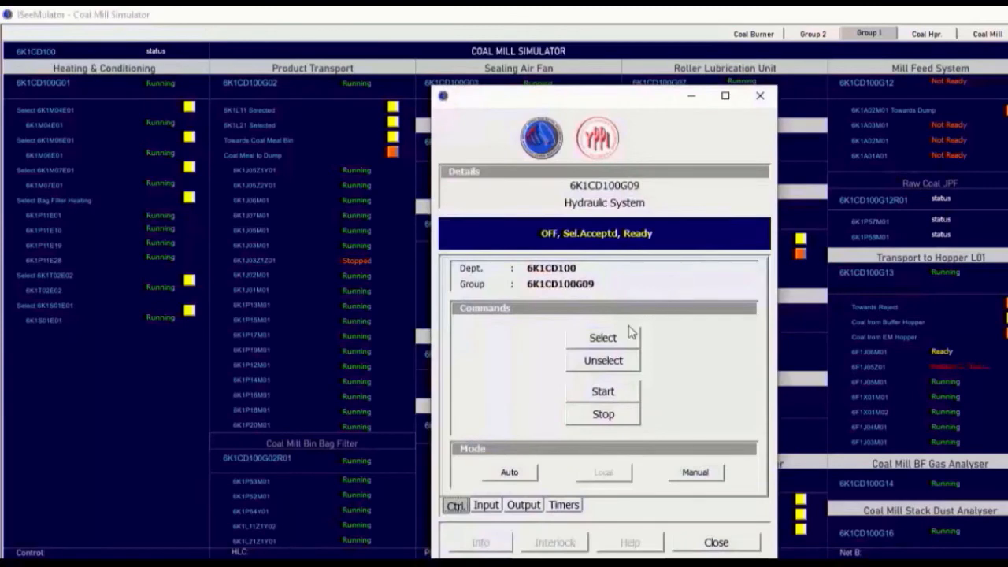
click(605, 391)
click(738, 144)
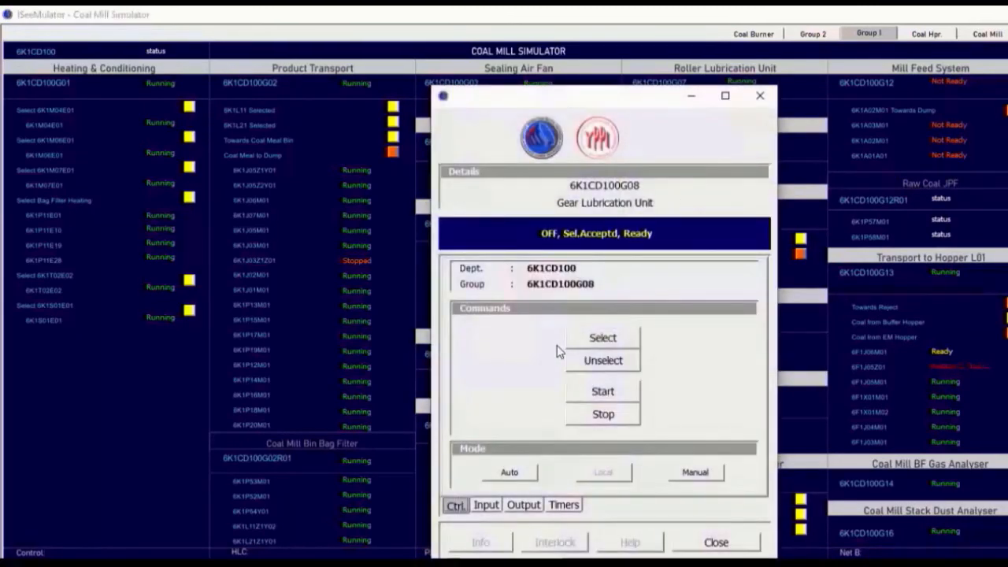
click(596, 394)
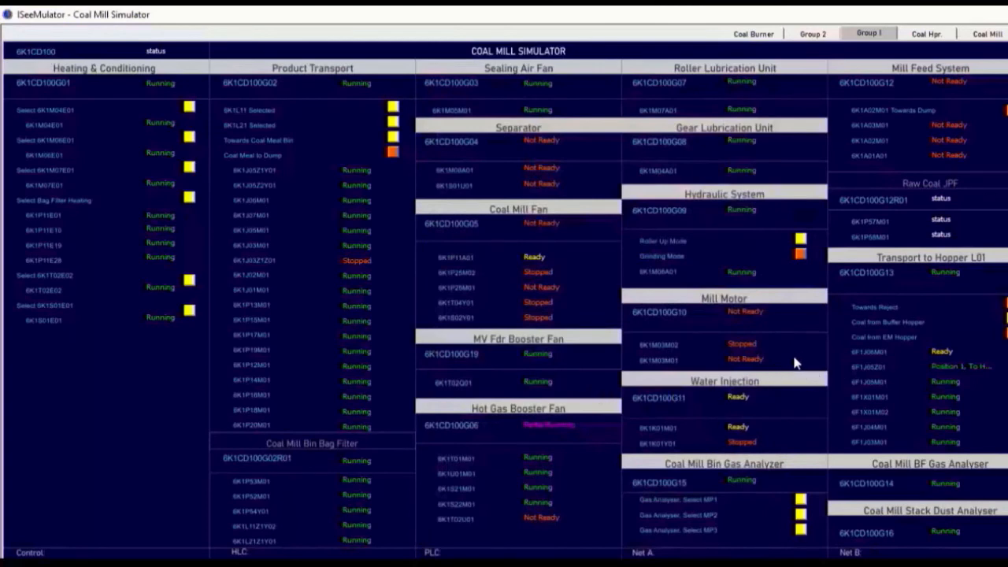
Start the Water Injection group and the Separator
click(740, 404)
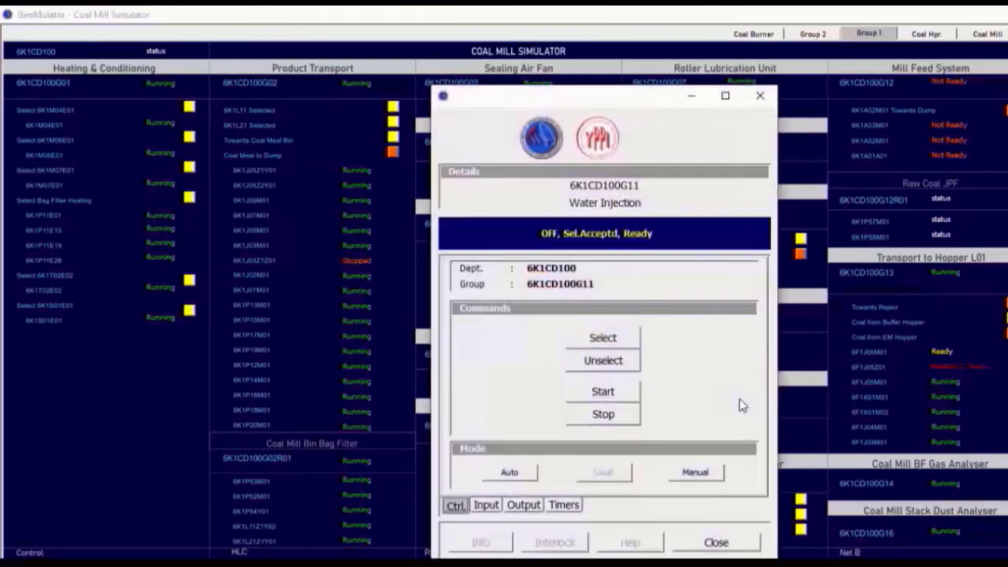
click(602, 392)
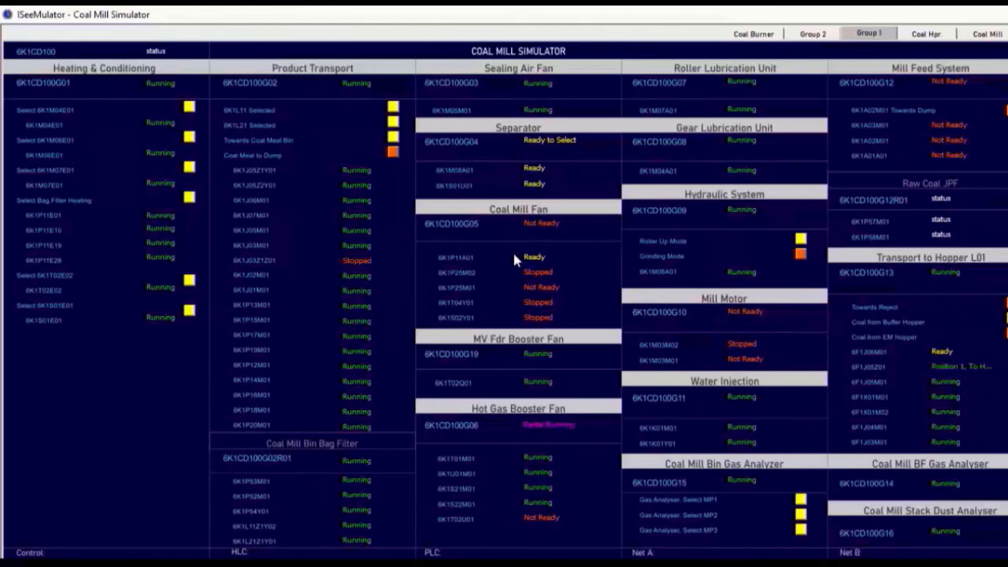
click(549, 144)
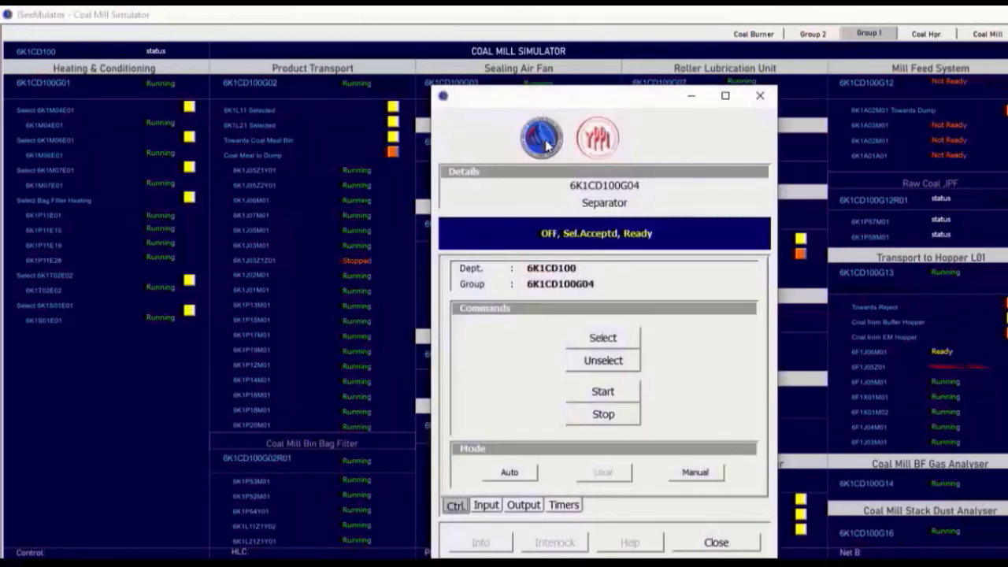
click(620, 390)
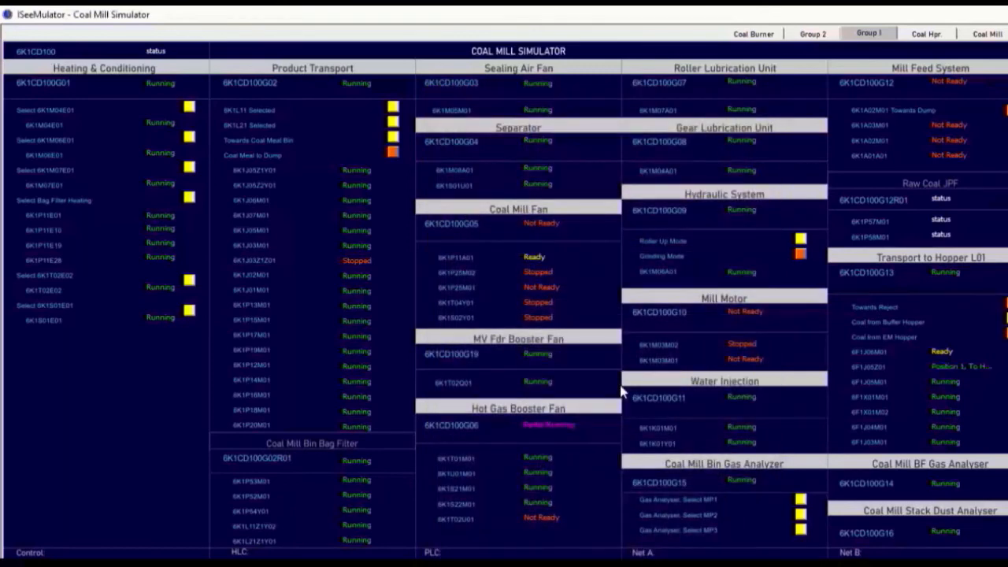
On the Coal Mill overview, set the separator's manual speed setpoint to 50 % and apply it
click(988, 34)
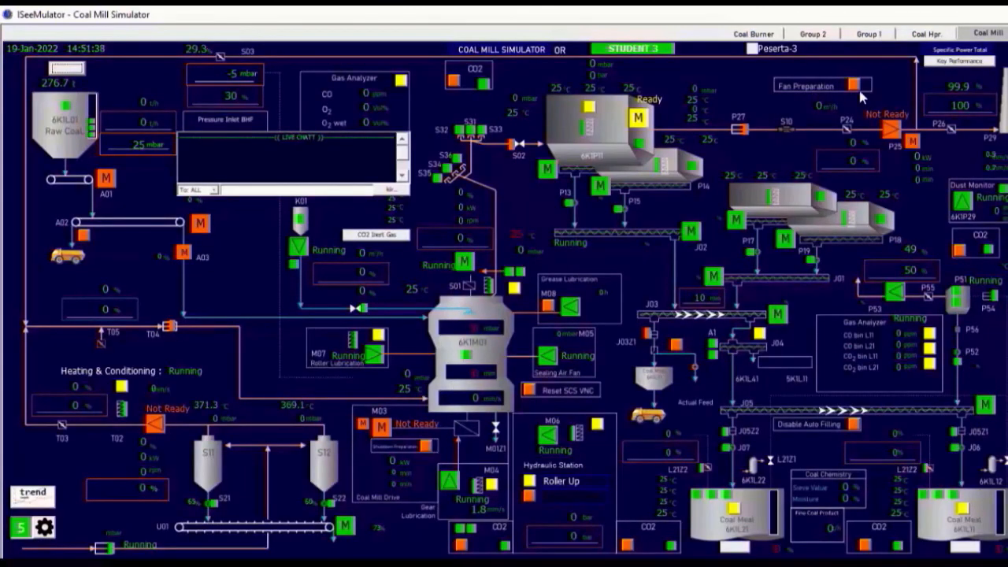
click(462, 240)
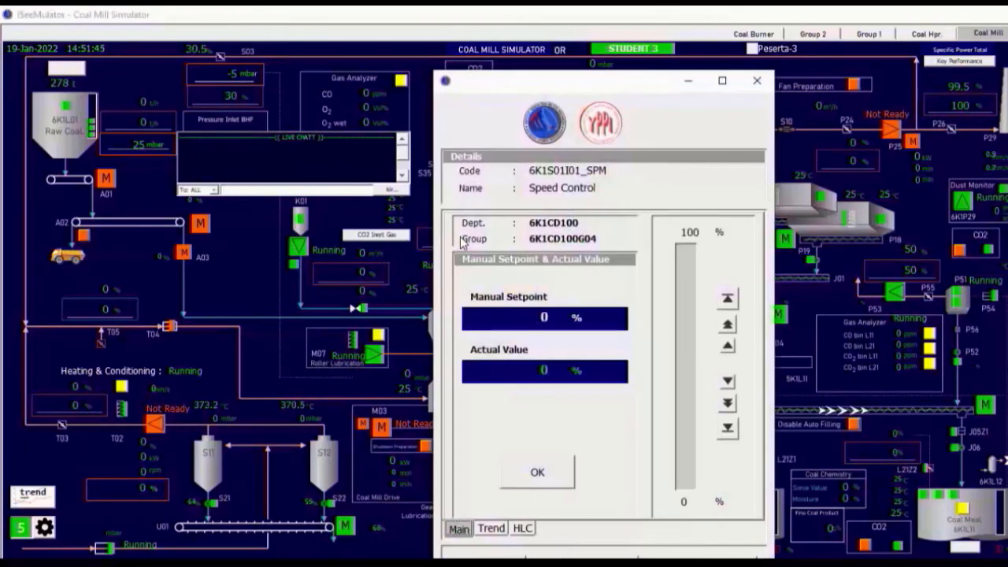
click(728, 325)
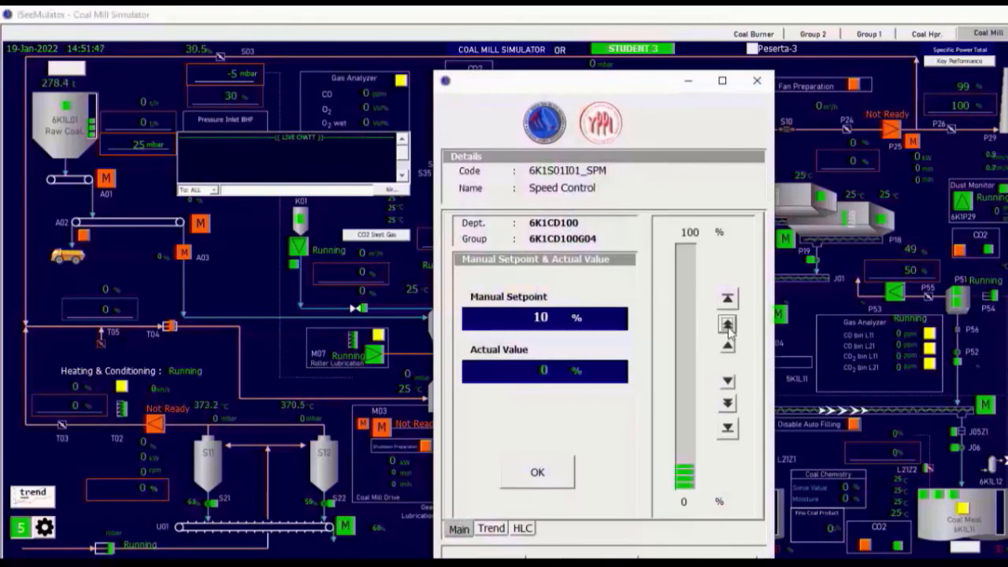
click(727, 325)
click(728, 325)
click(728, 324)
click(728, 325)
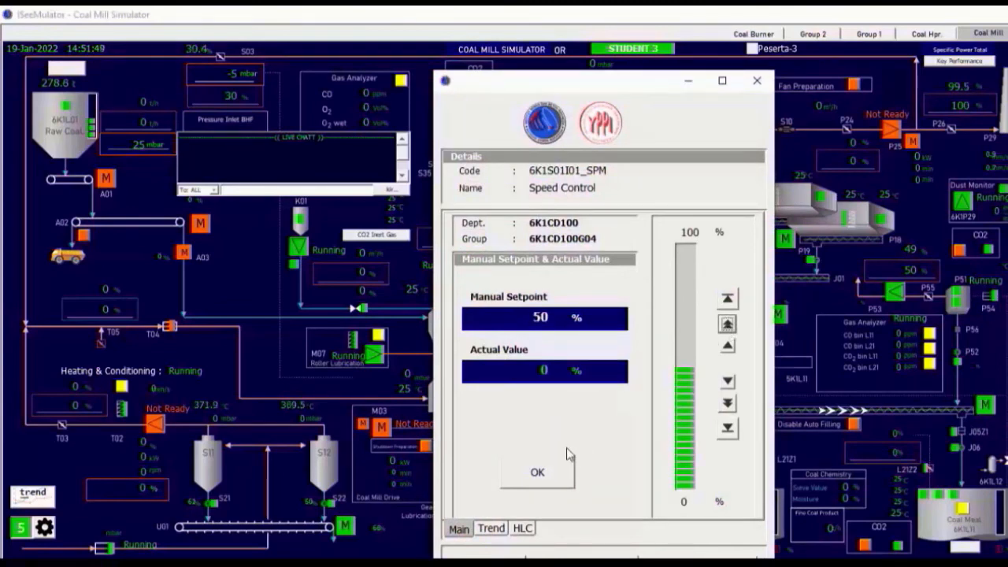
click(539, 475)
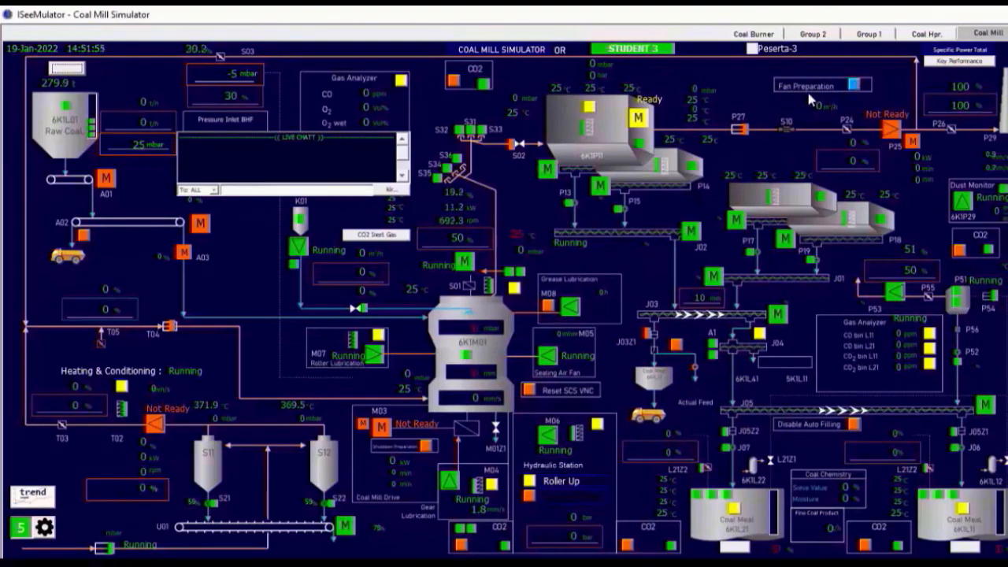
Enable the Fan Preparation selection for mill start and start the 6K1P11 Bag Filter
click(854, 85)
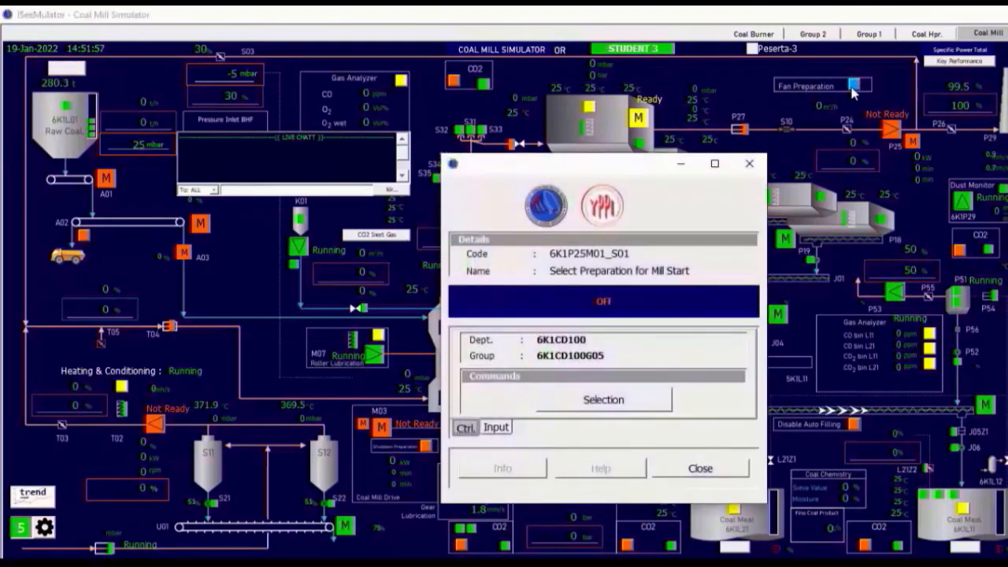
click(574, 400)
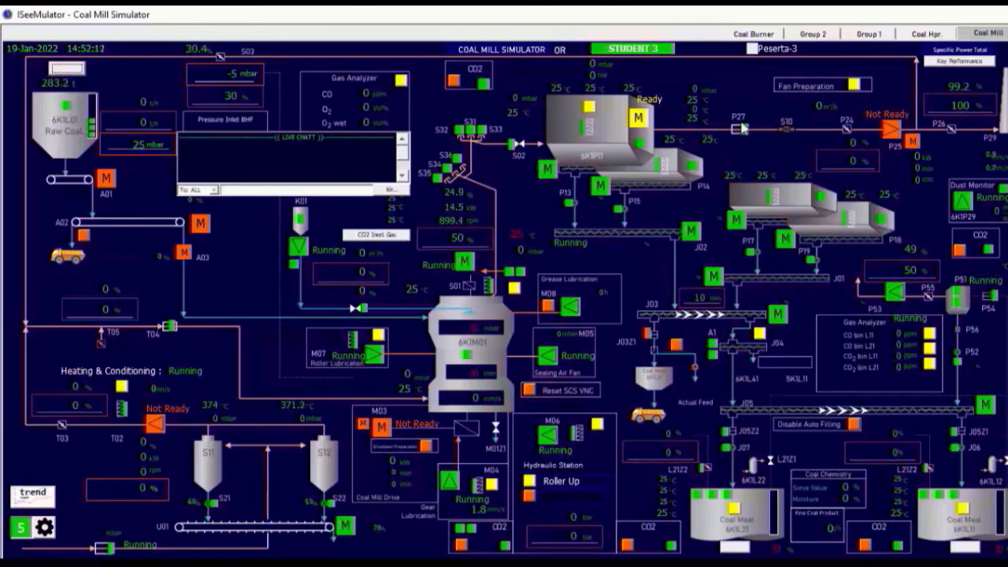
click(638, 120)
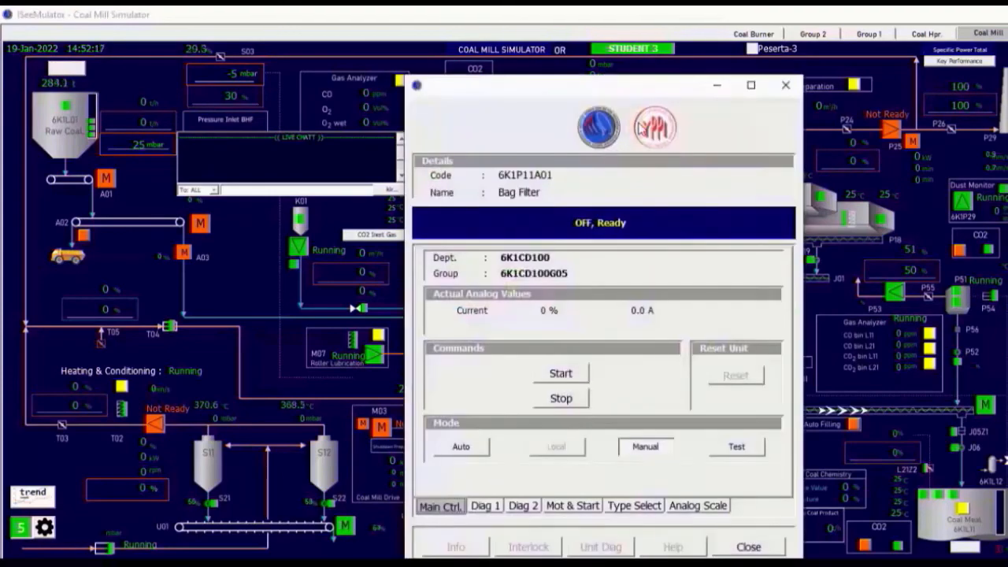
click(581, 376)
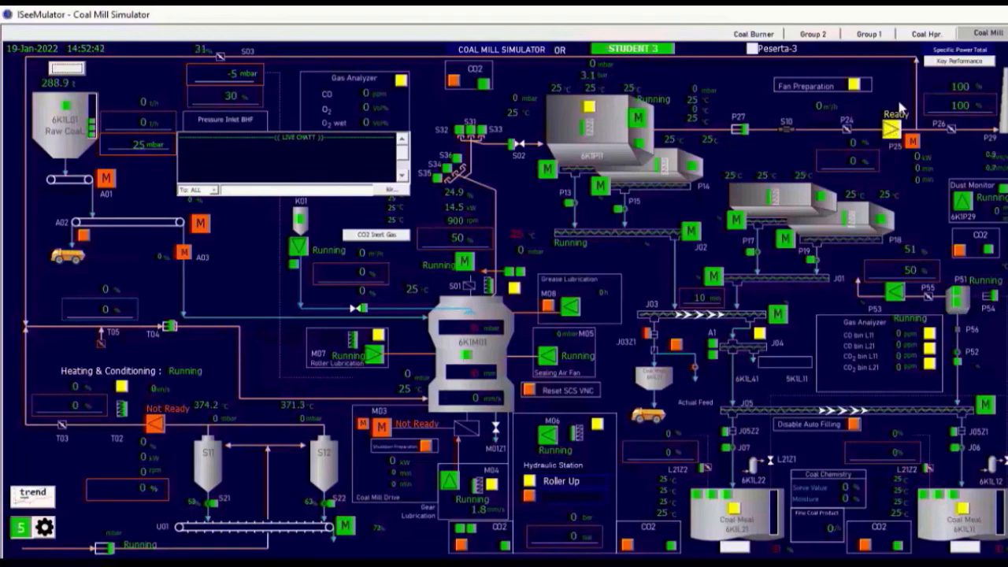
Check the Coal Mill Fan group's equipment status and start the P25 Filter Fan from the Coal Mill overview
click(867, 36)
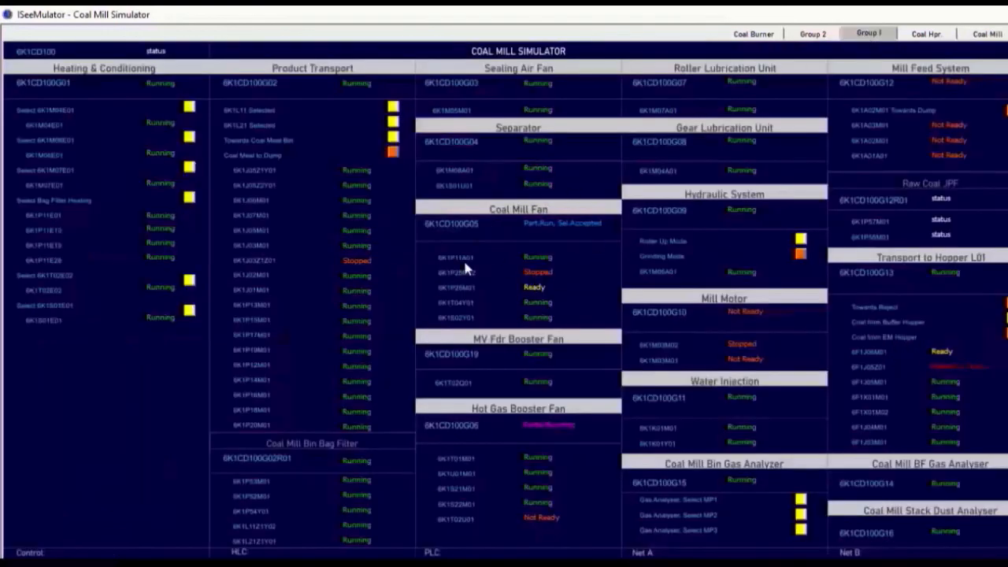
click(987, 34)
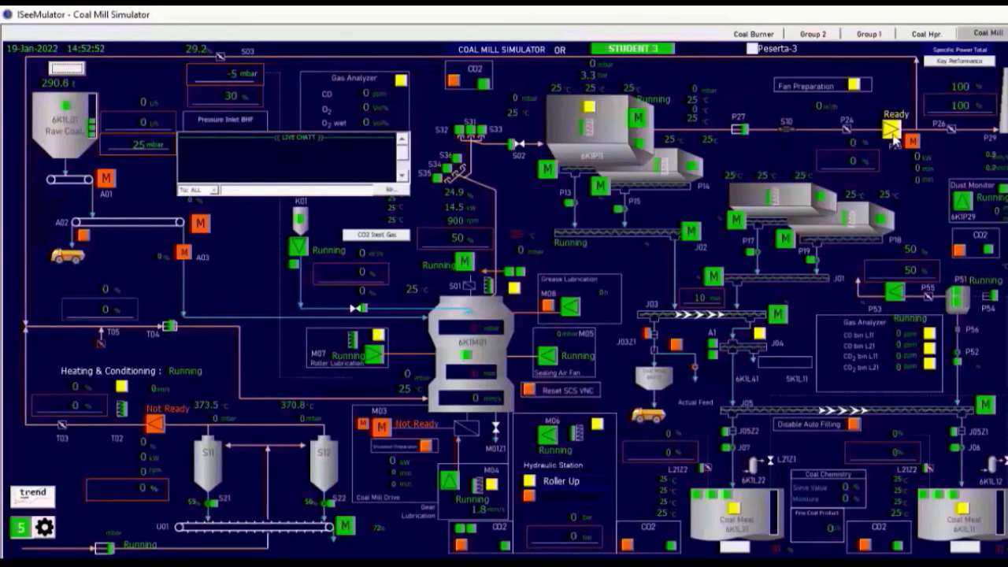
click(894, 136)
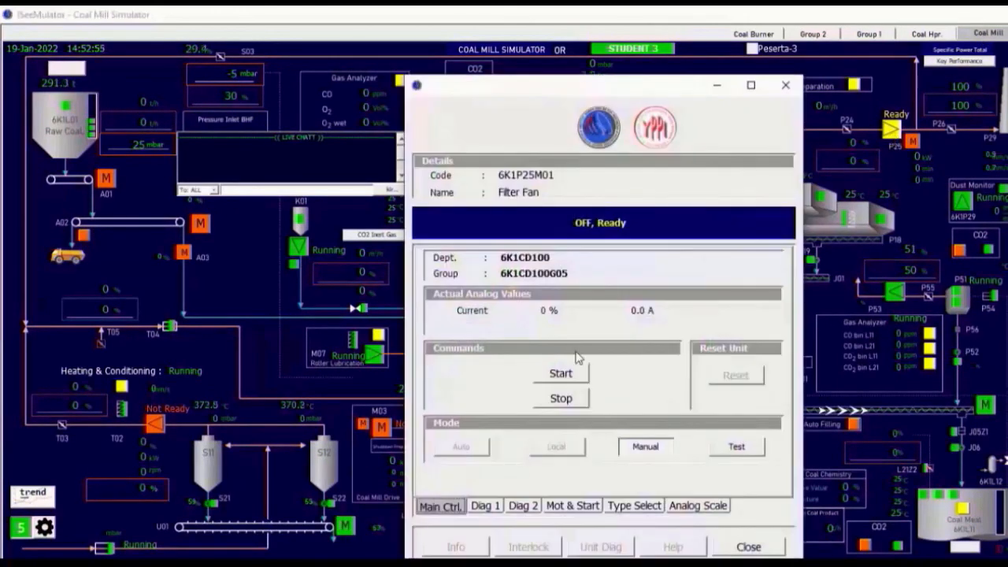
click(558, 378)
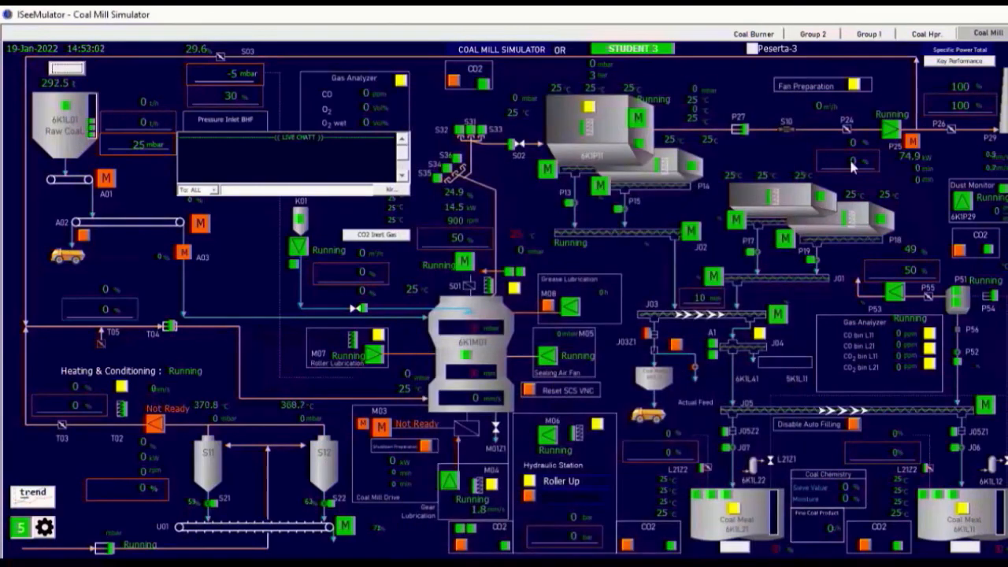
Set the manual position setpoint of the P24 damper at the Filter Fan to 10 % and apply it
click(853, 164)
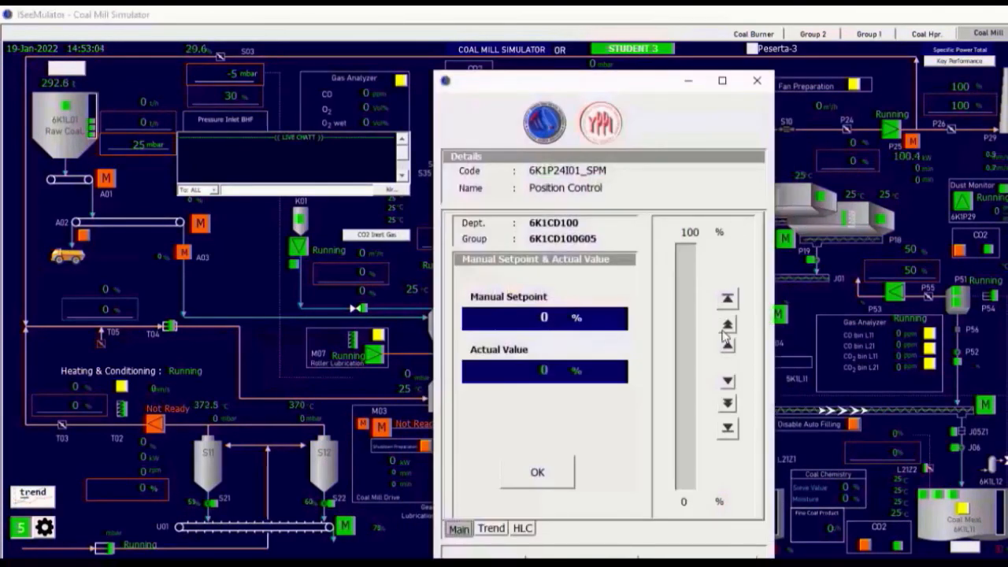
click(727, 324)
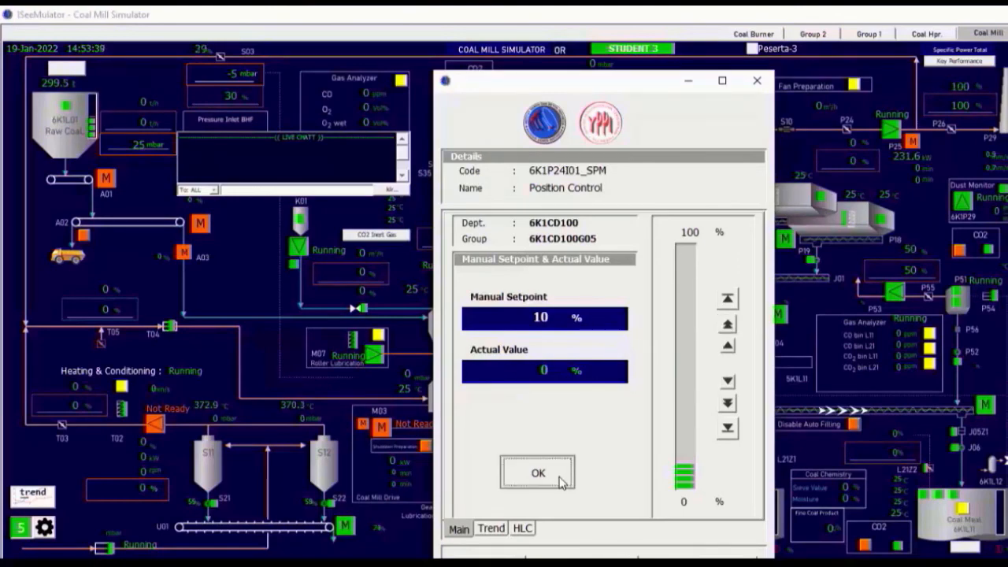
click(564, 477)
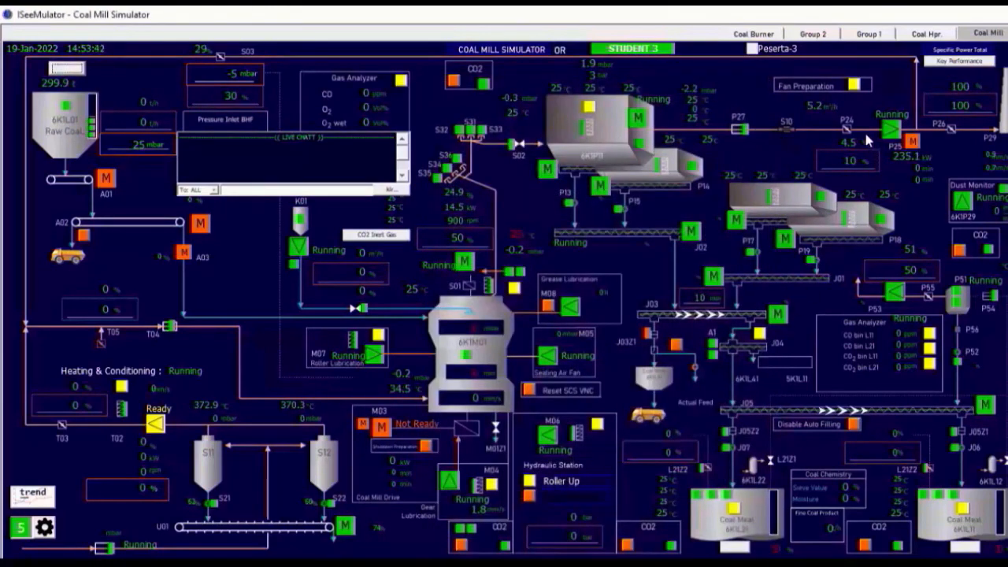